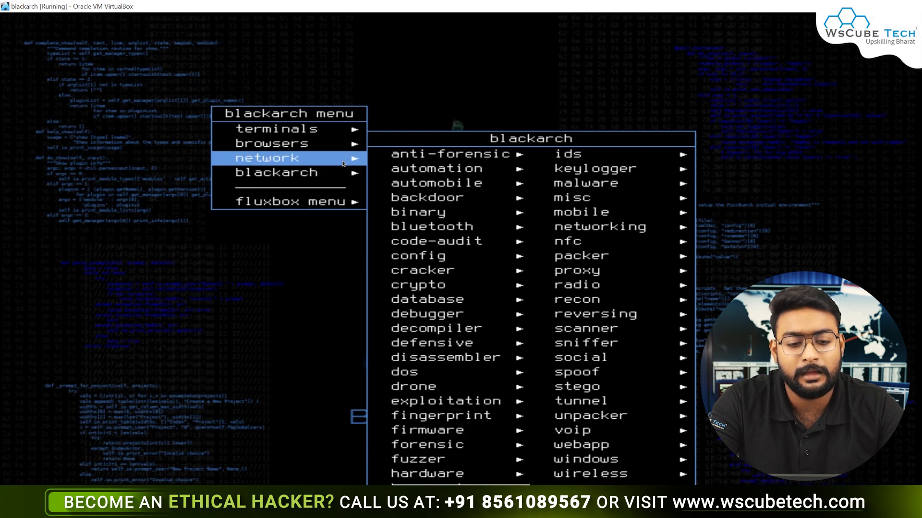
- Open a green terminal from the desktop menu
mouse_move(339, 132)
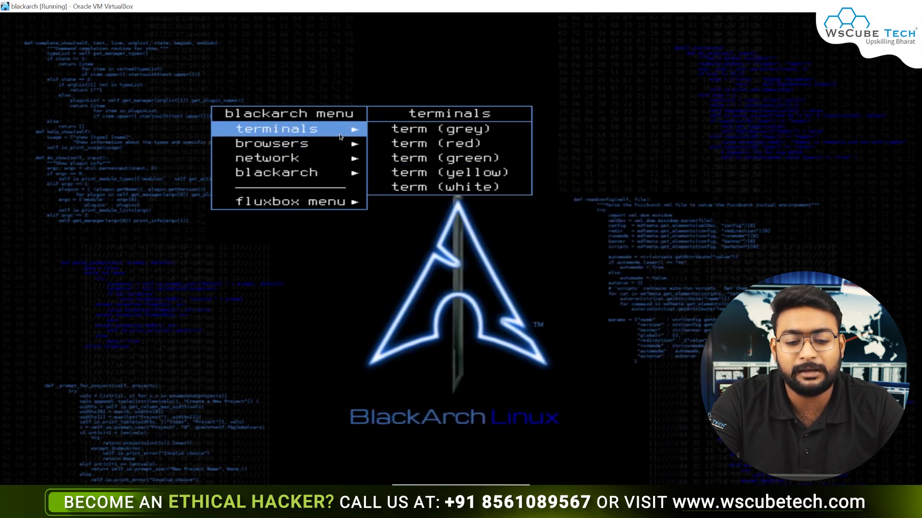
left_click(426, 156)
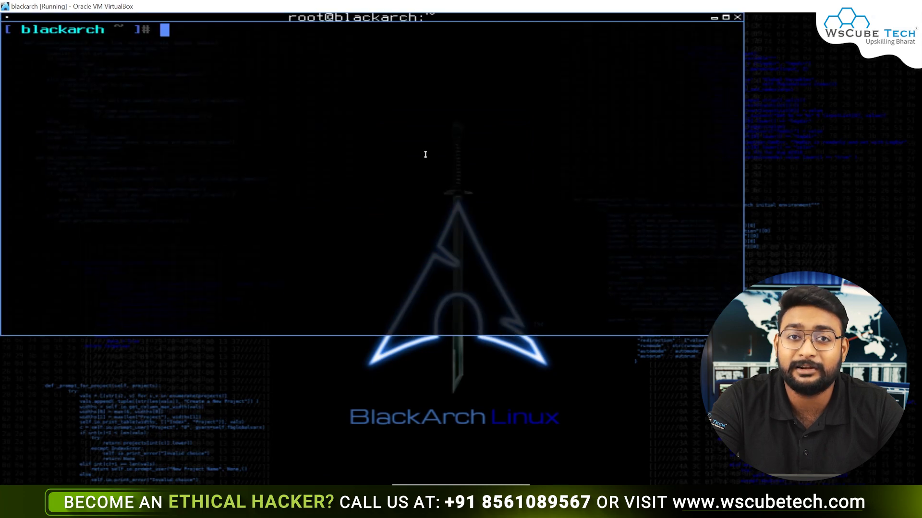
type("ins")
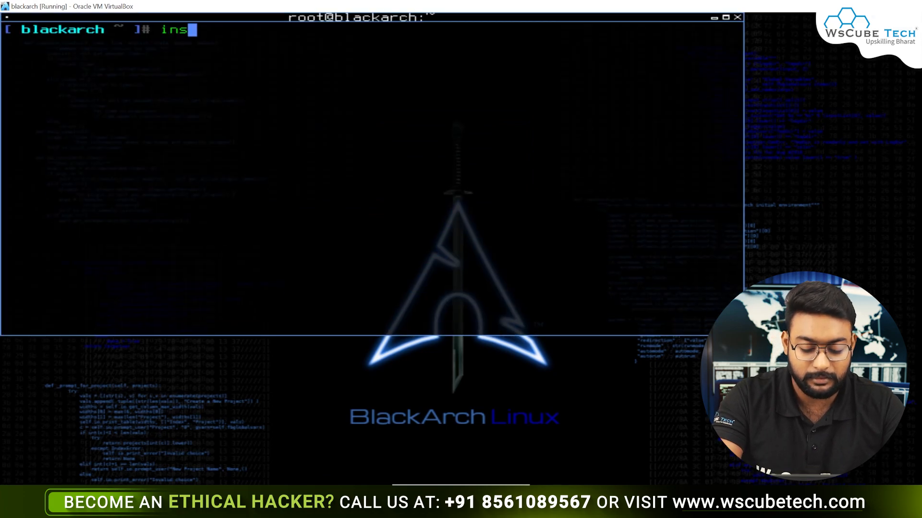
type("tall-abl")
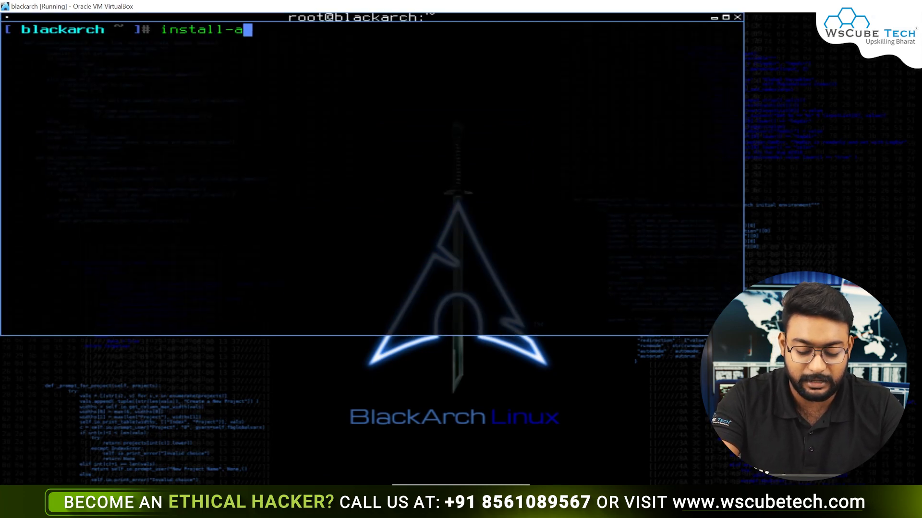
key("BackSpace")
key("BackSpace")
key("BackSpace")
key("BackSpace")
key("BackSpace")
key("BackSpace")
key("BackSpace")
key("BackSpace")
key("BackSpace")
key("BackSpace")
key("BackSpace")
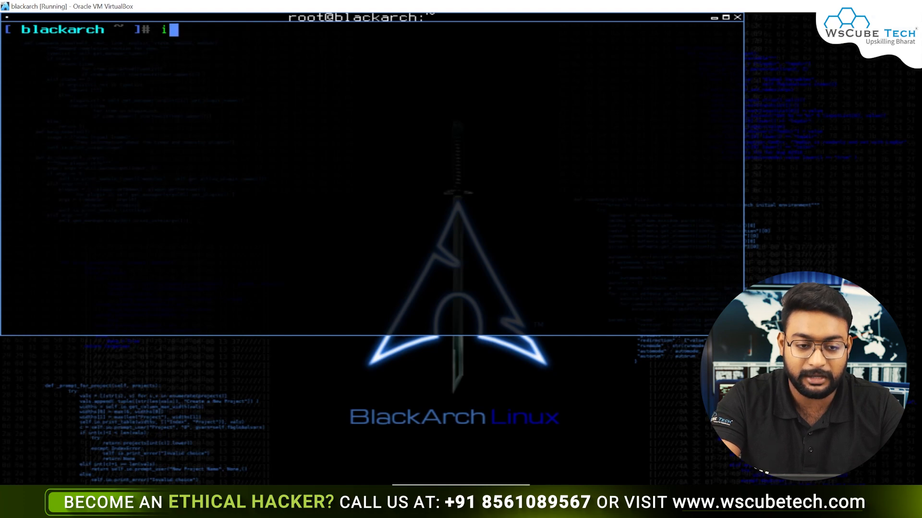
- Launch the installer with the command blackarch-installer
type("blackarch-installer")
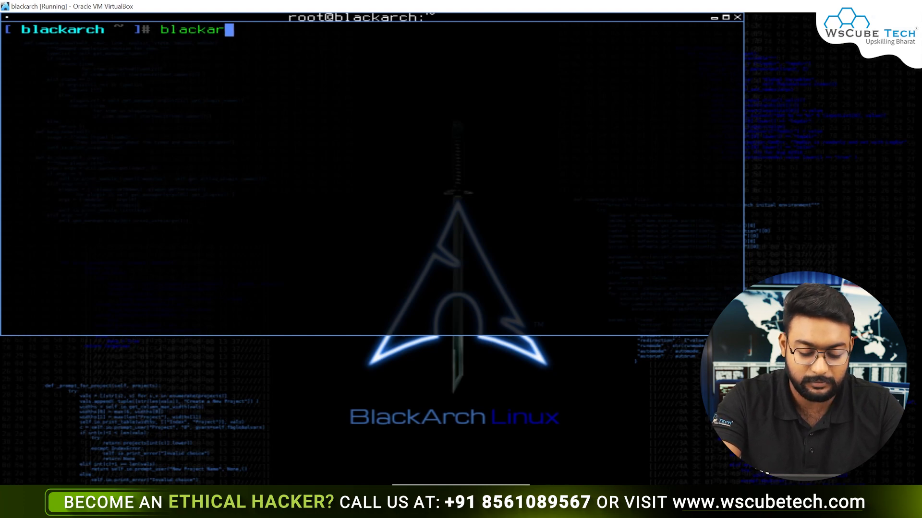
key("Return")
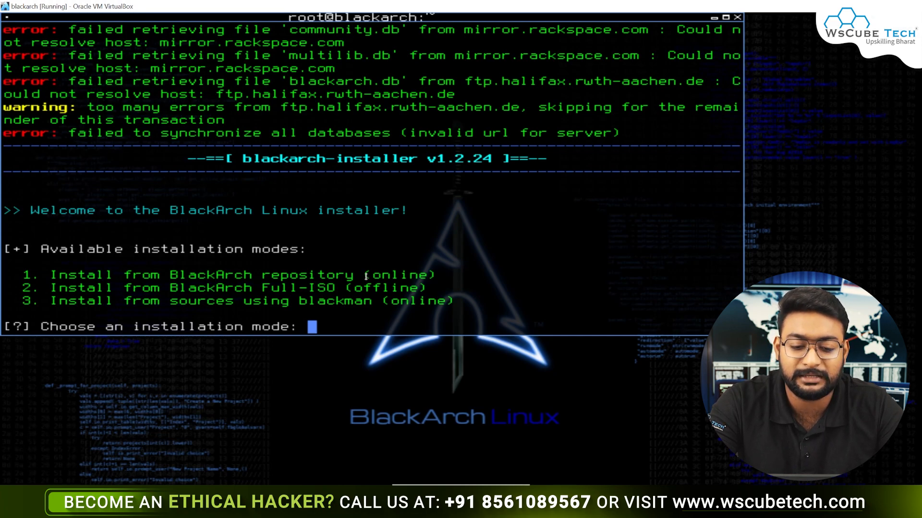
- Choose installation mode 2, the offline BlackArch Full-ISO install, and output mode 1, Quiet
left_click_drag(364, 275, 422, 275)
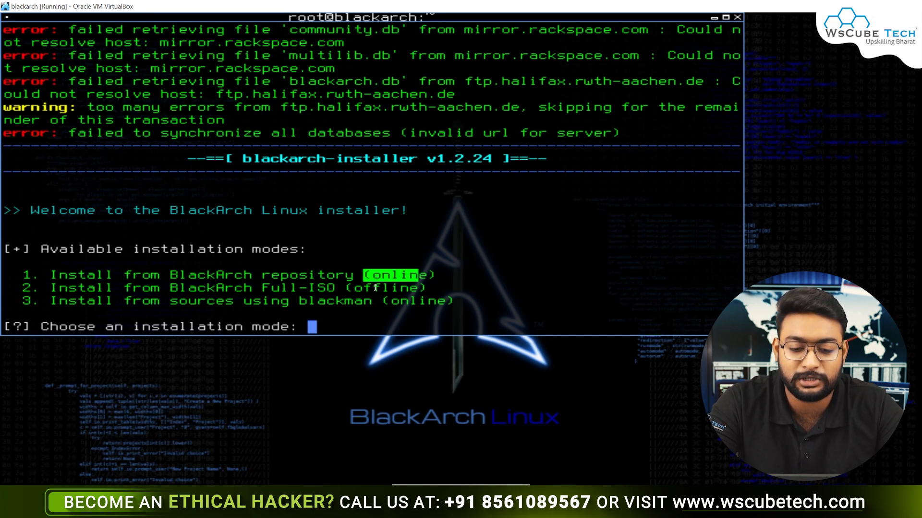
left_click_drag(364, 288, 429, 300)
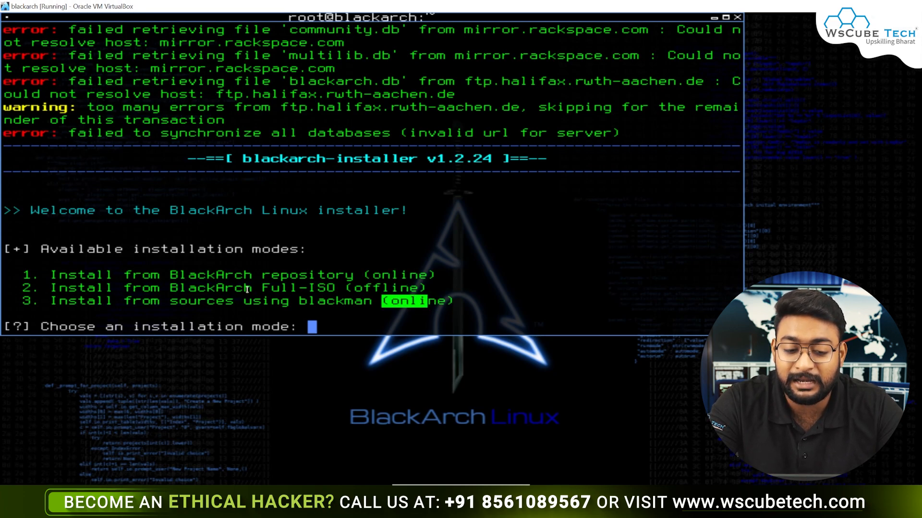
left_click_drag(248, 288, 393, 288)
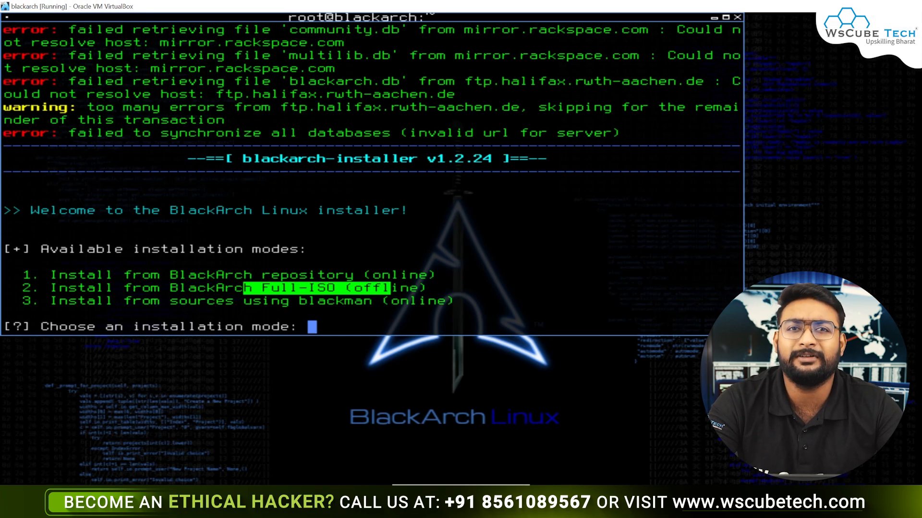
left_click(396, 321)
key("Right")
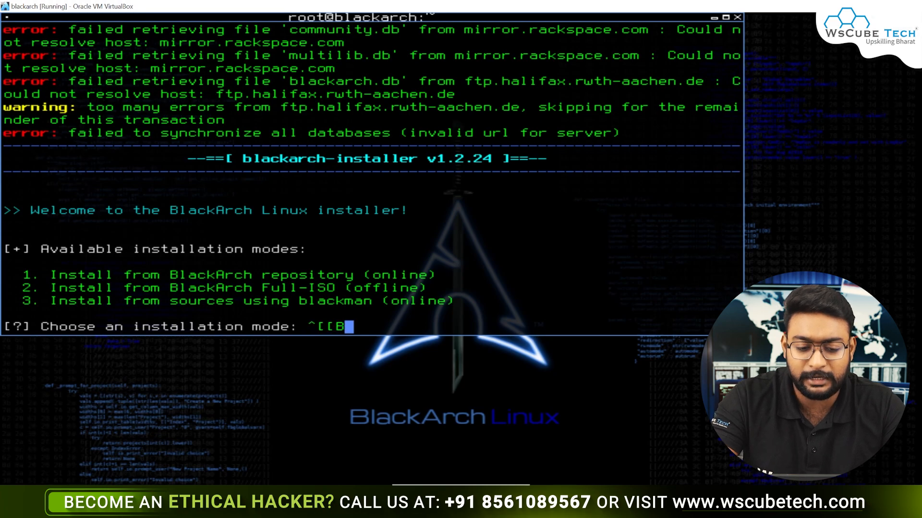
key("BackSpace")
key("BackSpace")
key("BackSpace")
key("BackSpace")
type("2")
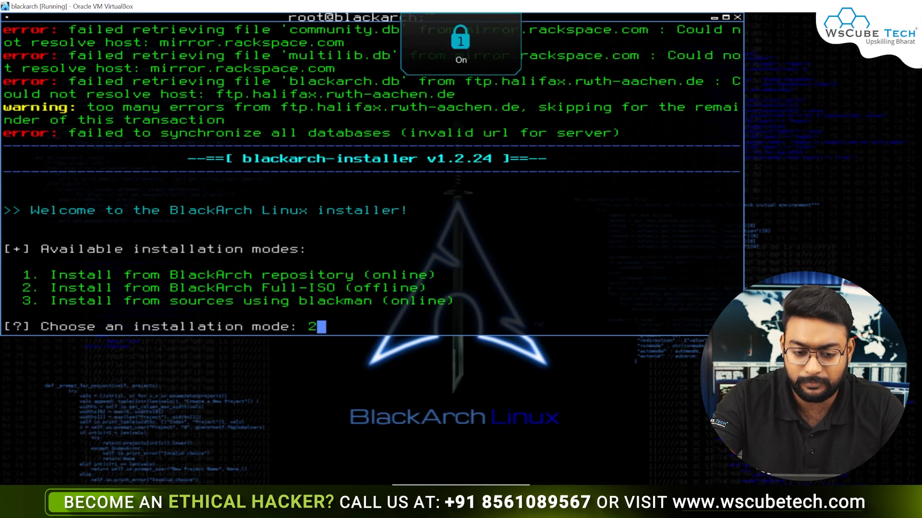
key("Return")
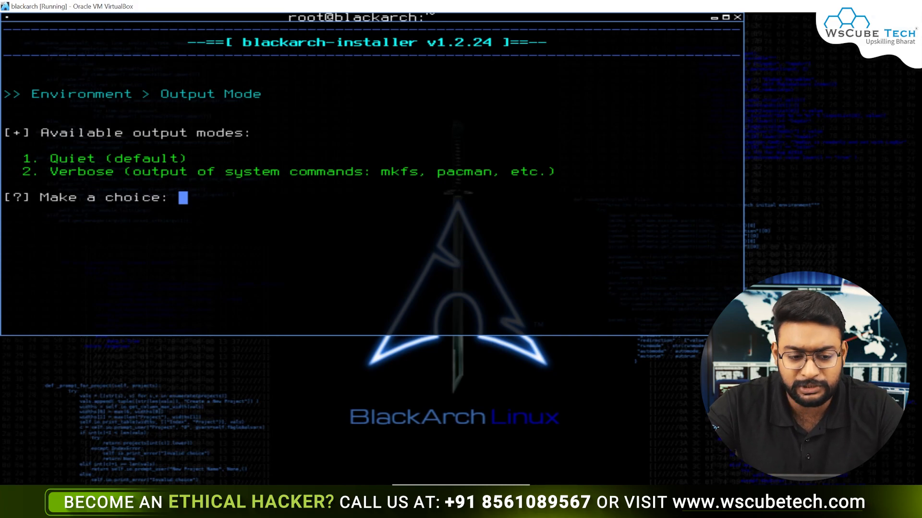
type("1")
key("Return")
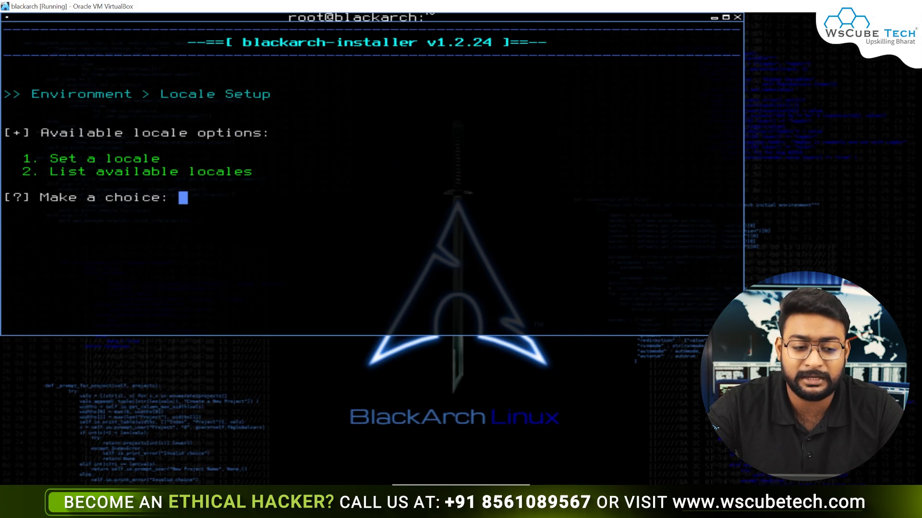
- List the available locales and look through them for the en_US.UTF-8 entry
type("2")
key("Return")
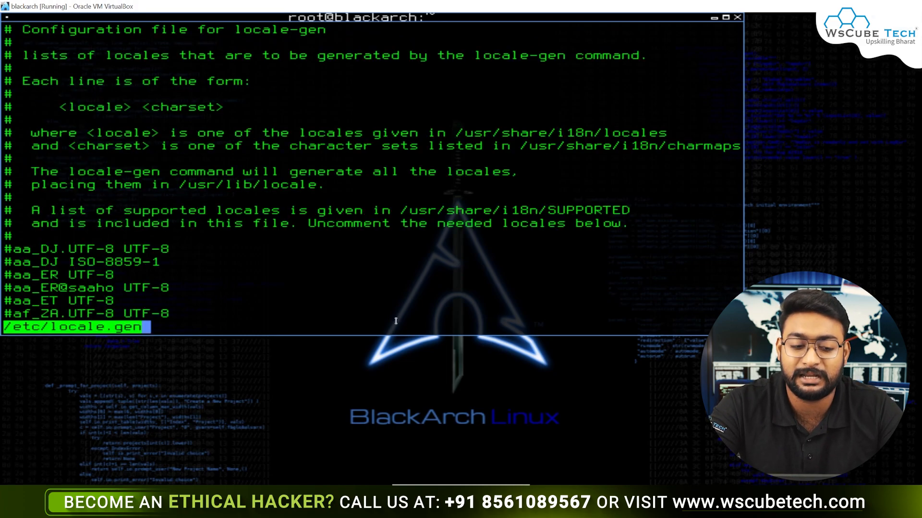
key("Down")
key("Down")
key("Down")
key("Down")
key("Down")
key("Down")
key("Down")
key("Down")
key("Down")
key("Down")
key("Down")
key("Down")
key("Down")
key("Down")
key("Down")
key("Down")
key("Down")
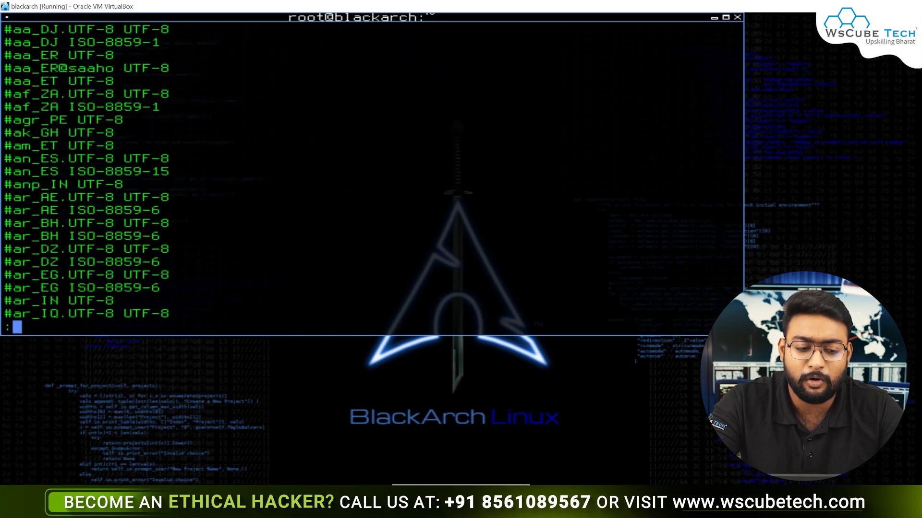
key("Down")
key("Down")
key("Down")
key("Down")
key("Down")
key("Down")
key("Down")
key("Down")
key("Down")
key("Down")
key("Down")
key("Down")
key("Down")
key("Down")
key("Down")
key("Down")
key("Down")
key("Down")
key("Down")
key("Down")
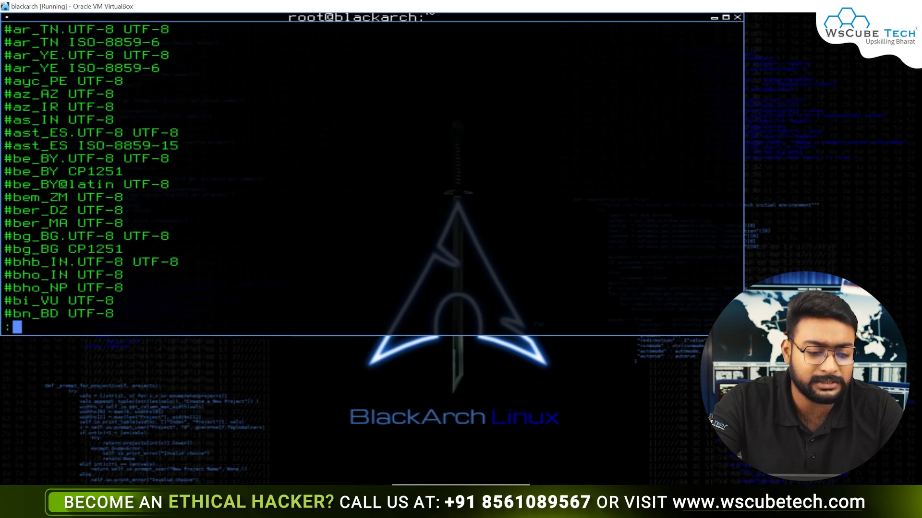
key("Down")
key("Down")
key("Down")
key("Down")
key("Down")
key("Down")
key("Down")
key("Down")
key("Down")
key("Down")
key("Down")
key("Down")
key("Down")
key("Down")
key("Down")
key("Down")
key("Down")
key("Down")
key("Down")
key("Down")
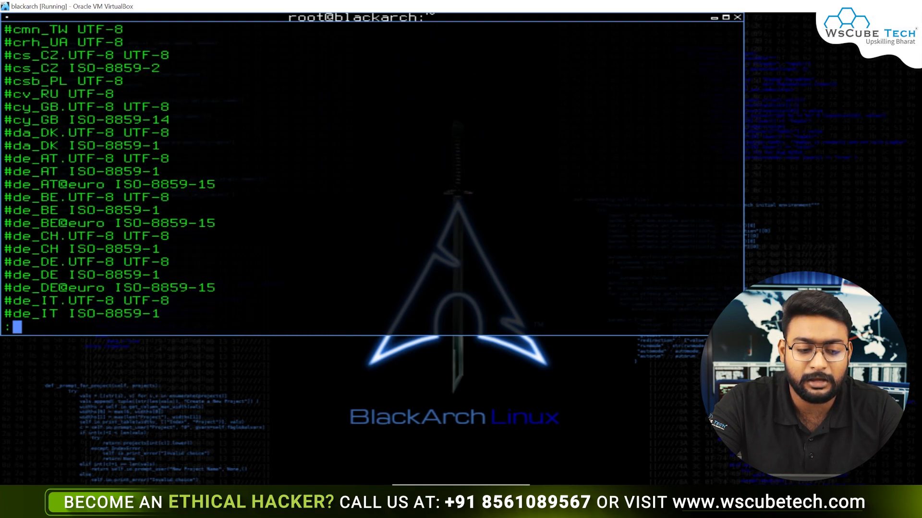
key("Down")
key("Down")
key("Down")
key("Down")
key("Down")
key("Down")
key("Down")
key("Down")
key("Down")
key("Down")
key("Down")
key("Down")
key("Down")
key("Down")
key("Down")
key("Down")
key("Down")
key("Down")
key("Down")
key("Down")
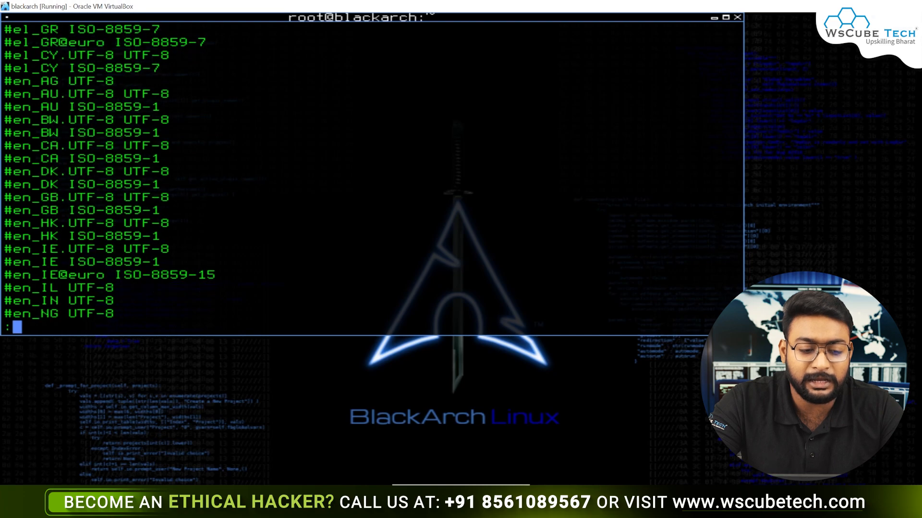
key("Down")
key("Down")
key("Down")
key("Down")
key("Down")
key("Down")
key("Down")
key("Down")
key("Down")
key("Down")
key("Down")
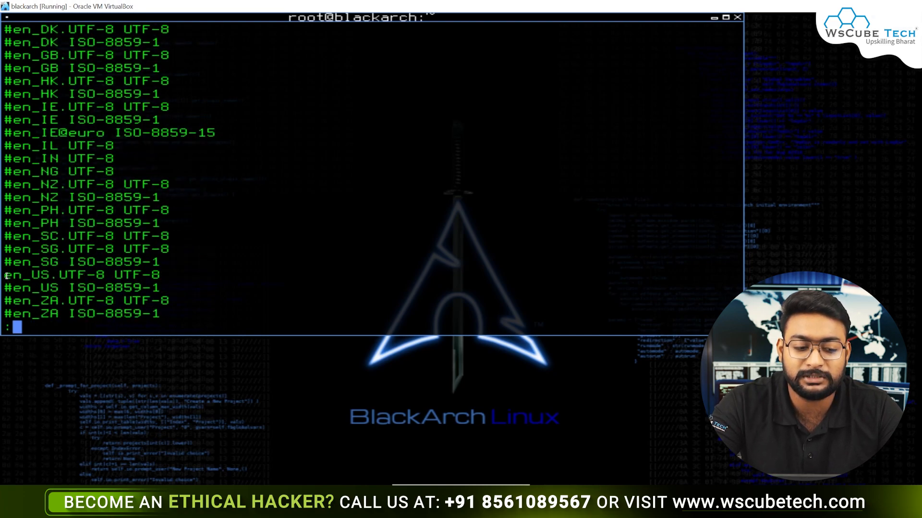
left_click_drag(5, 276, 101, 272)
left_click(190, 277)
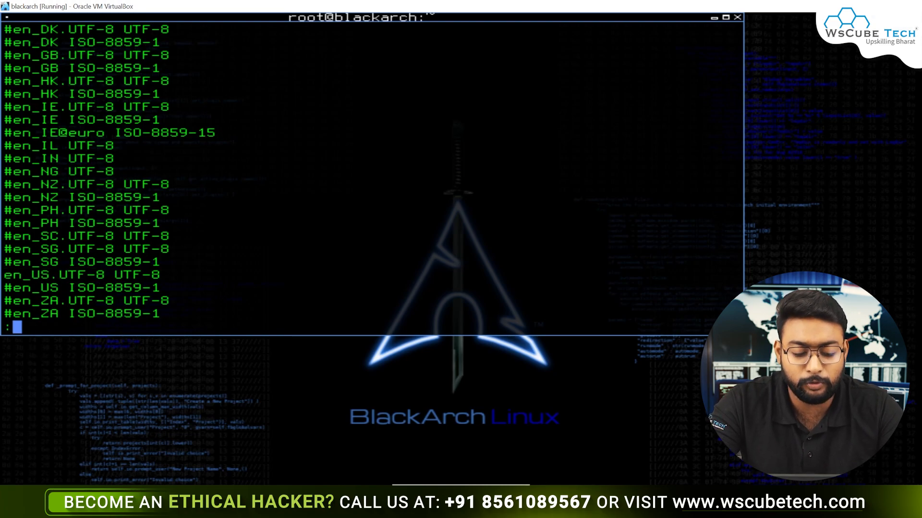
- Leave the locale list, accept the default locale en_US.UTF-8, and list the available keymaps
key("q")
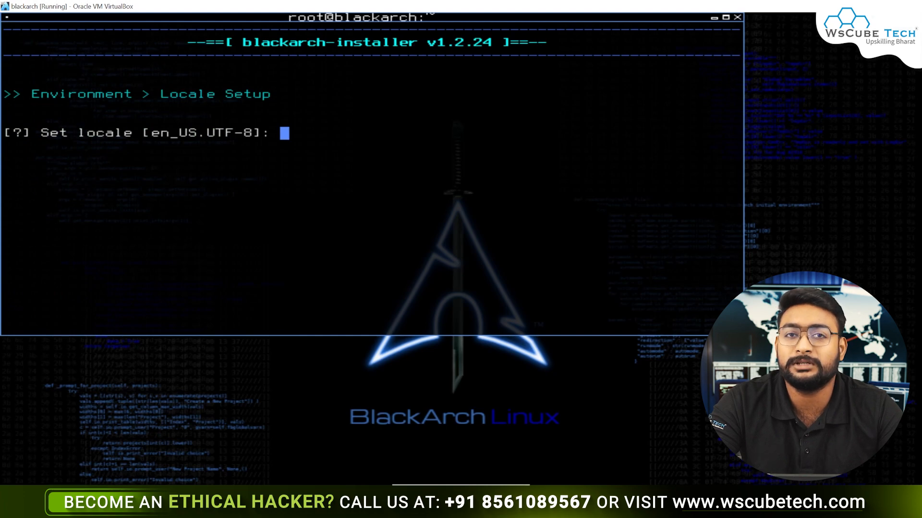
key("Return")
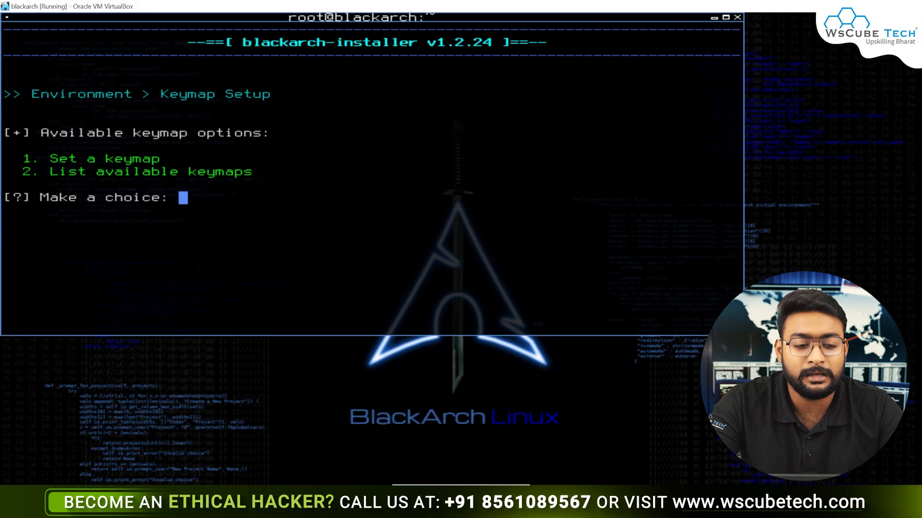
type("2")
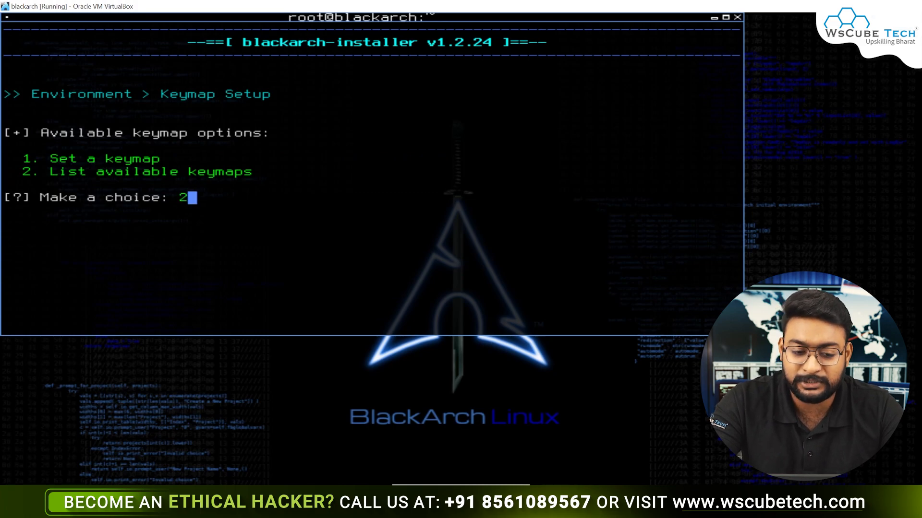
key("Return")
- Look through the list of available keymaps
key("Down")
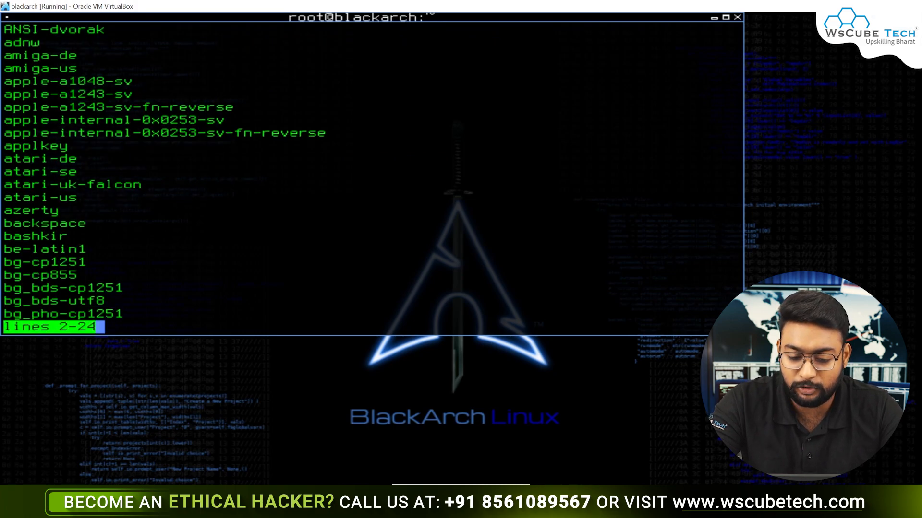
key("Down")
key("Down")
key("Down")
key("Down")
key("Down")
key("Down")
key("Down")
key("Down")
key("Down")
key("Down")
key("Down")
key("Down")
key("Down")
key("Down")
key("Down")
key("Down")
key("Down")
key("Down")
key("Down")
key("Down")
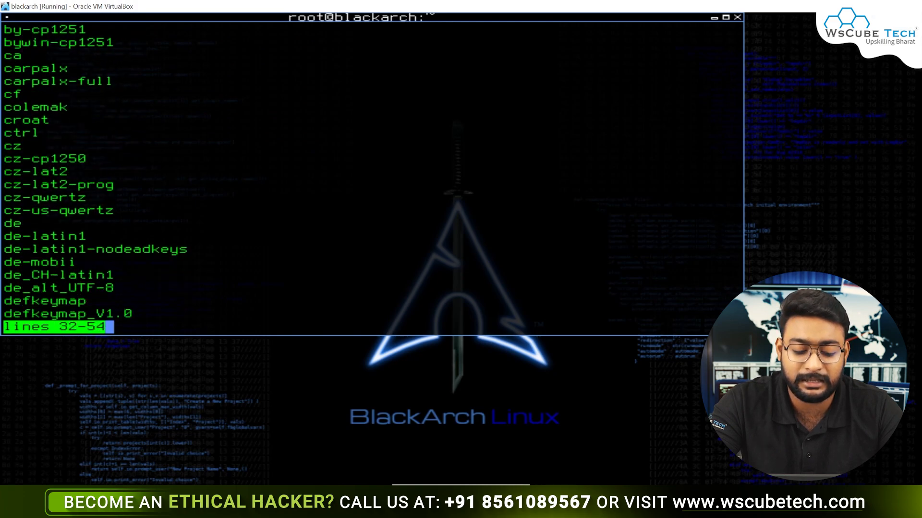
- Accept the default us keymap and set the hostname to black
key("q")
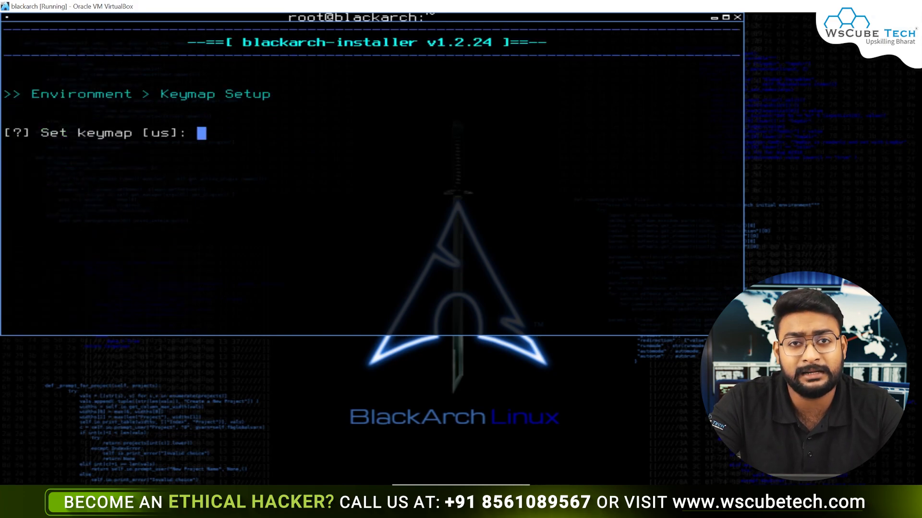
key("Return")
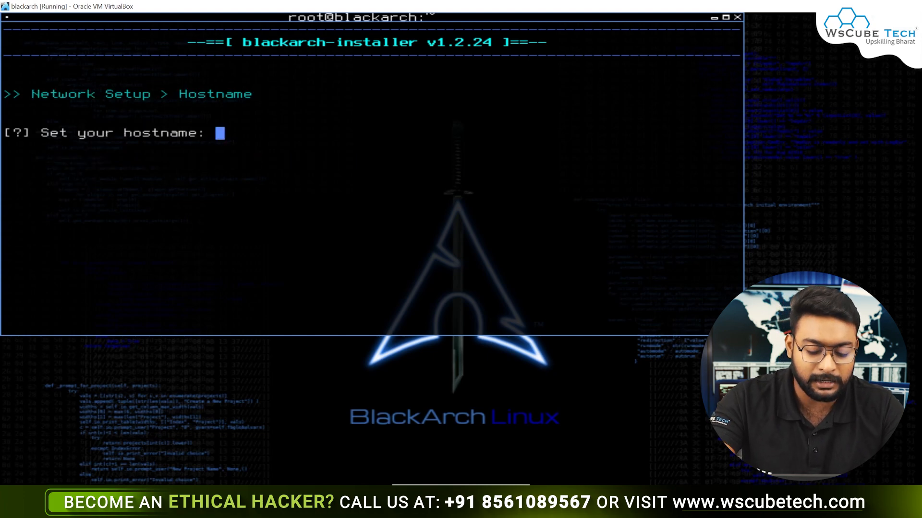
type("black")
key("Return")
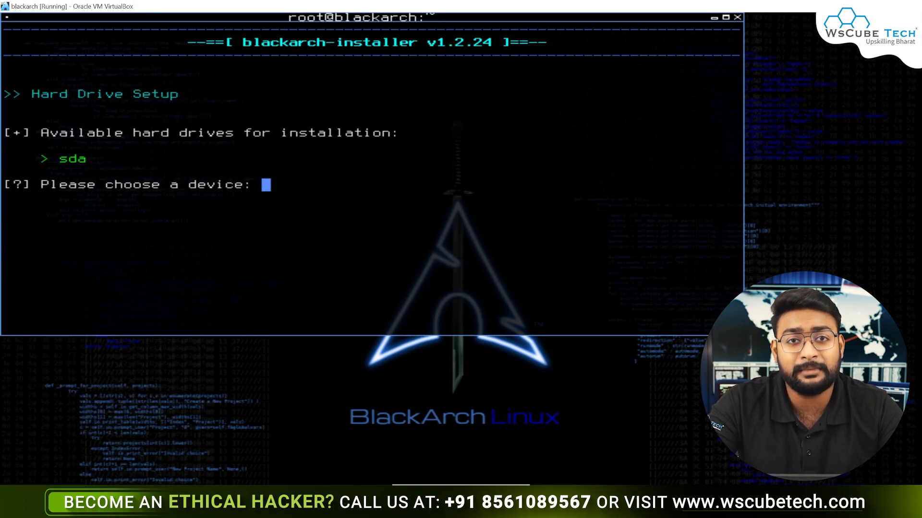
- Choose sda as the installation drive and decline installing alongside Windows or another OS
type("sda")
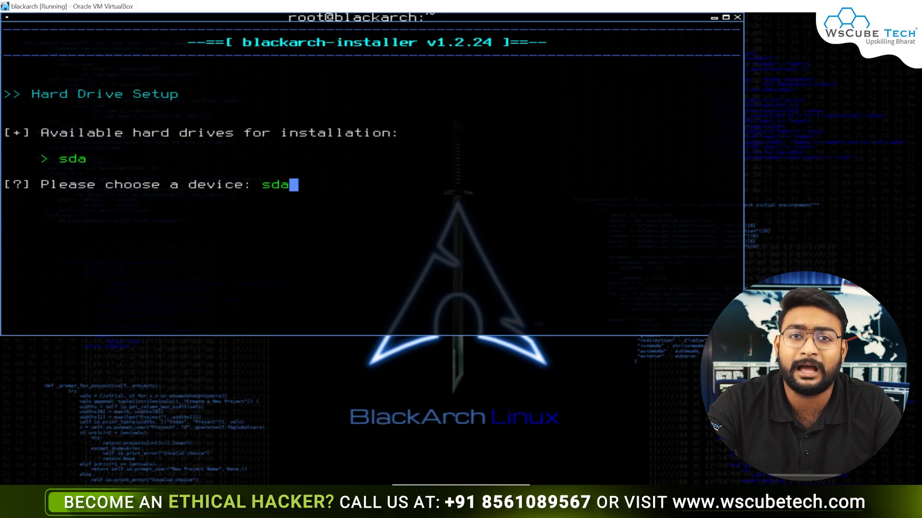
key("Return")
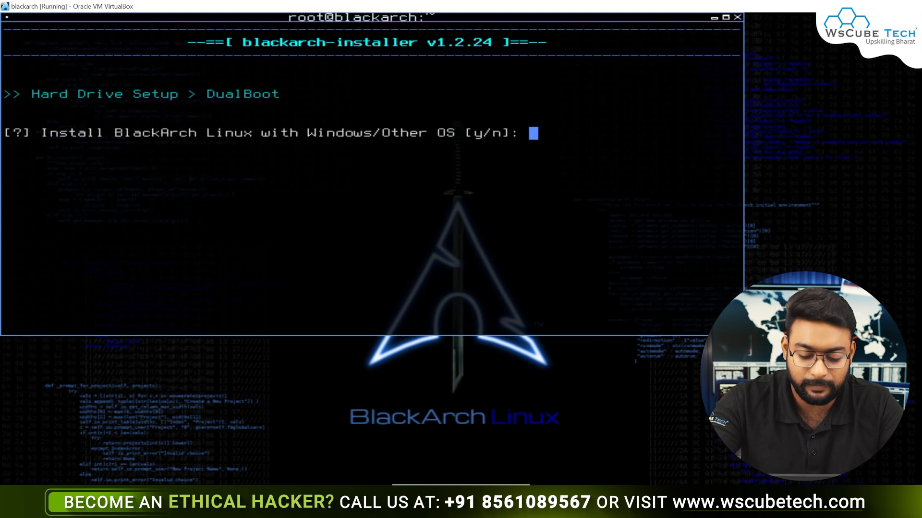
type("n")
key("Return")
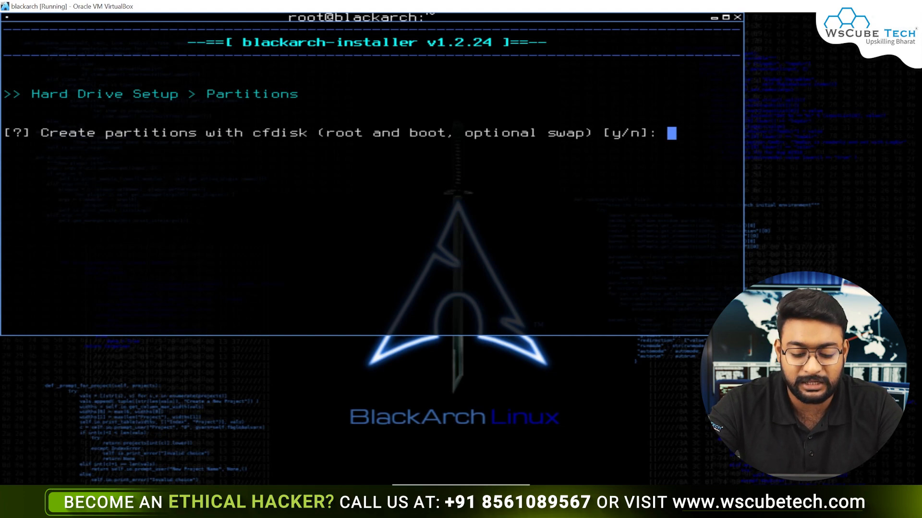
- Choose to create partitions with cfdisk, starting from an in-memory zeroed partition table with the dos label type
type("y")
key("Return")
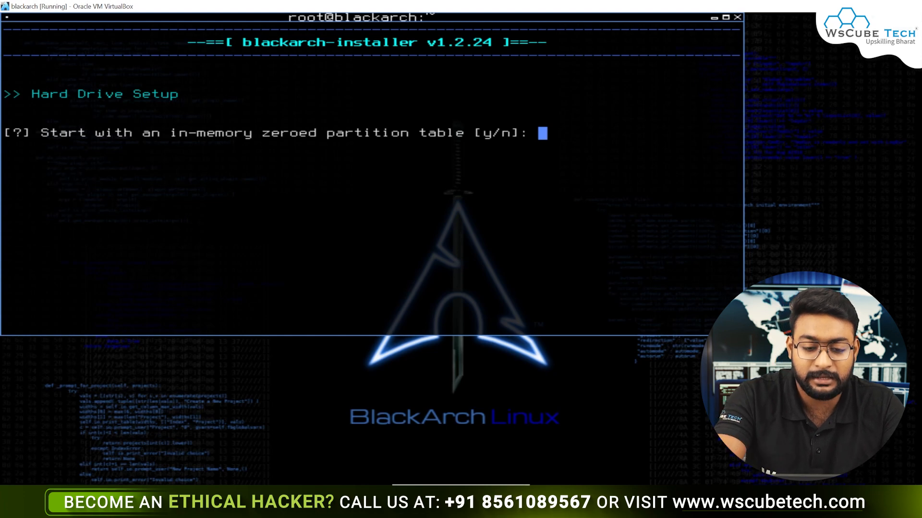
type("y")
key("Return")
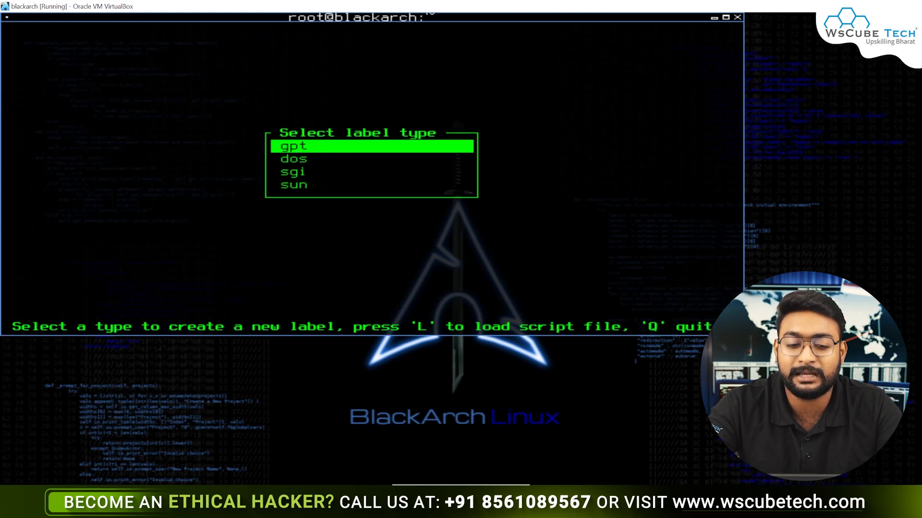
key("Down")
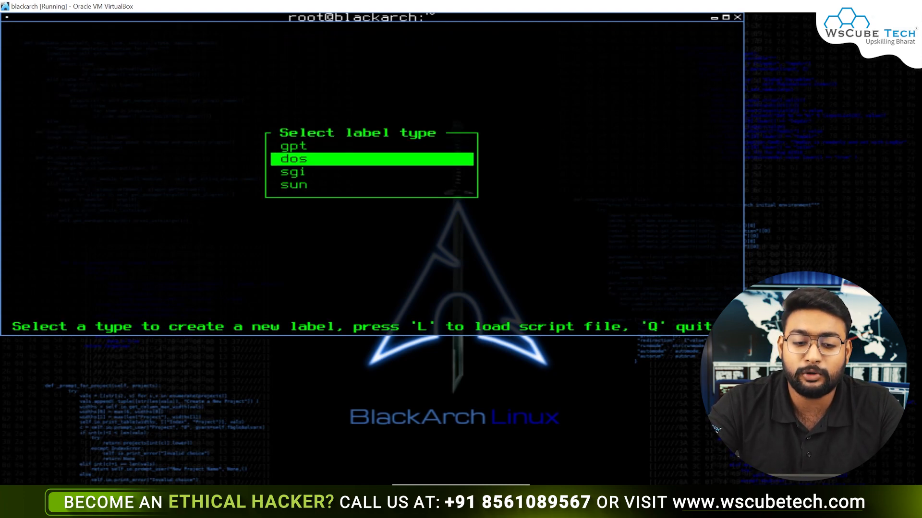
key("Return")
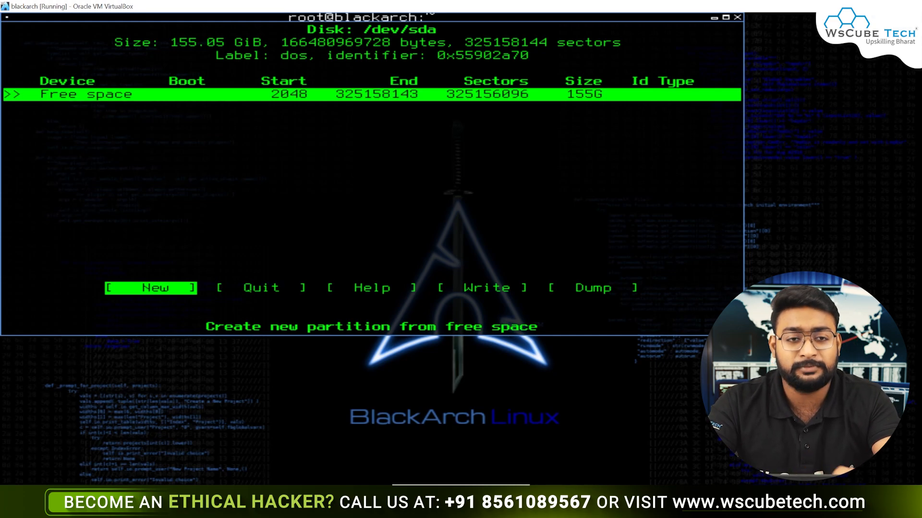
- Create a 10M primary partition from the free space on /dev/sda
key("Return")
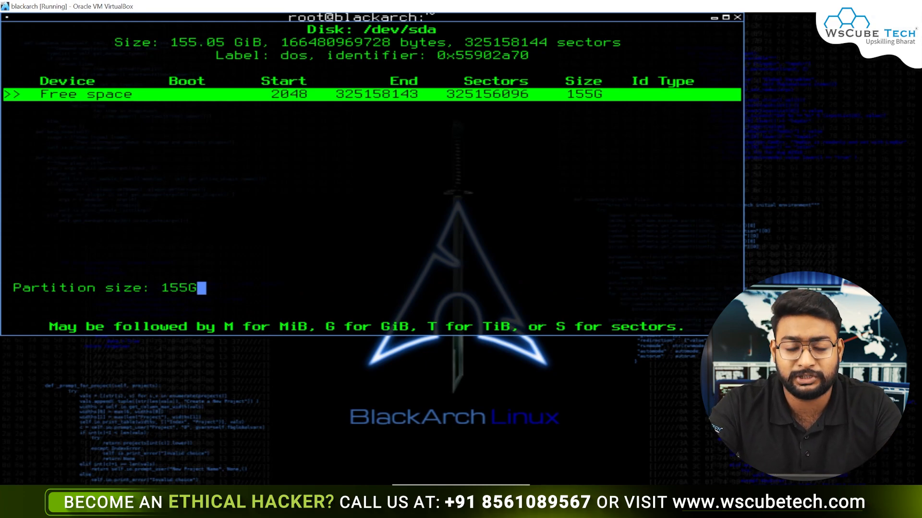
key("BackSpace")
key("BackSpace")
key("BackSpace")
key("BackSpace")
type("10M")
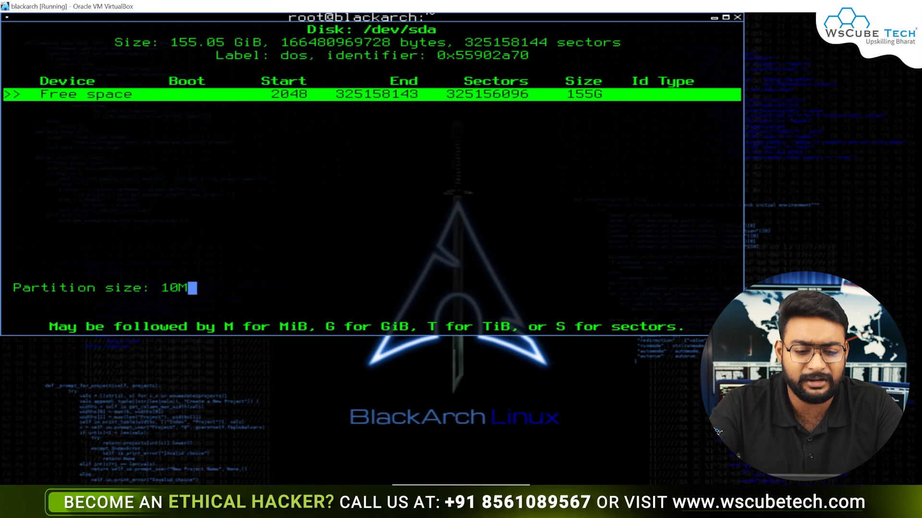
key("Return")
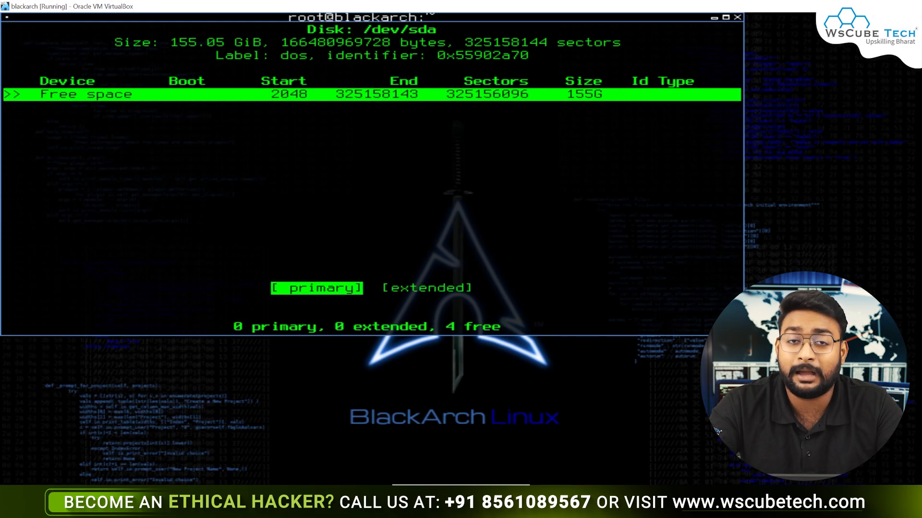
key("Return")
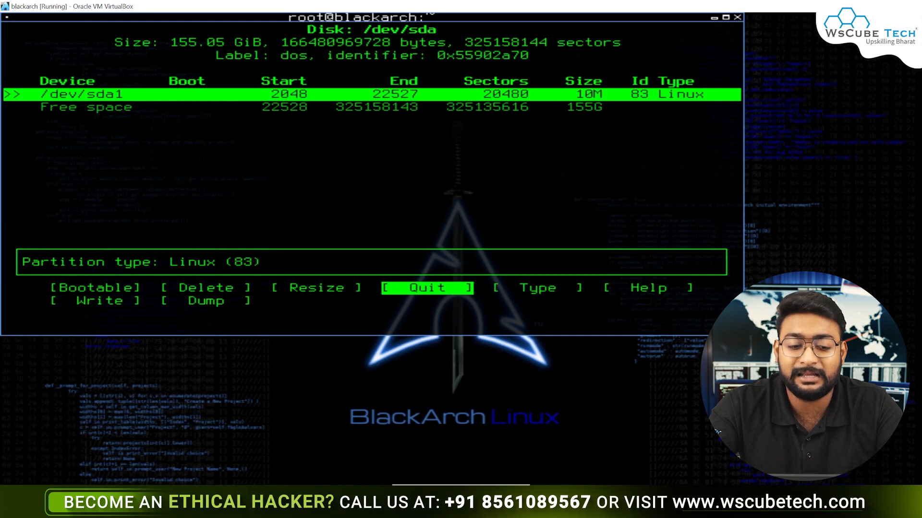
- Turn on the bootable flag for the /dev/sda1 partition
key("Left")
key("Left")
key("Left")
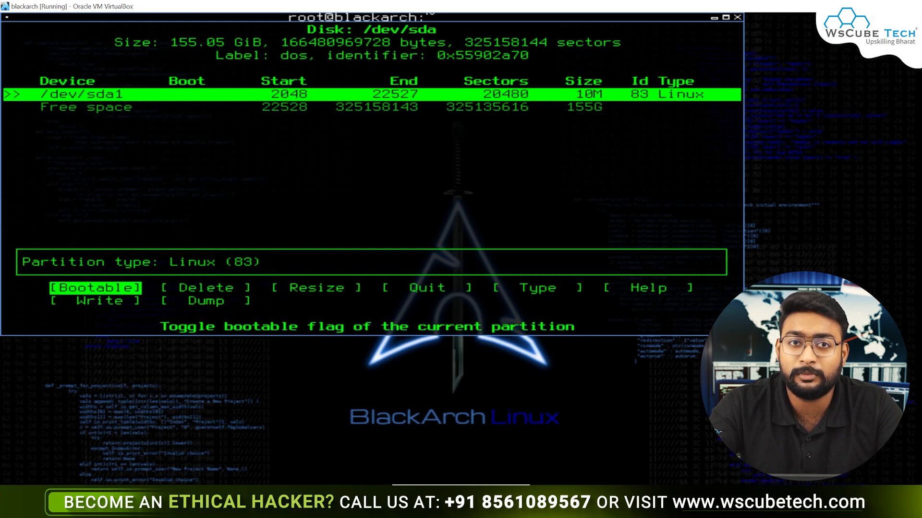
key("Return")
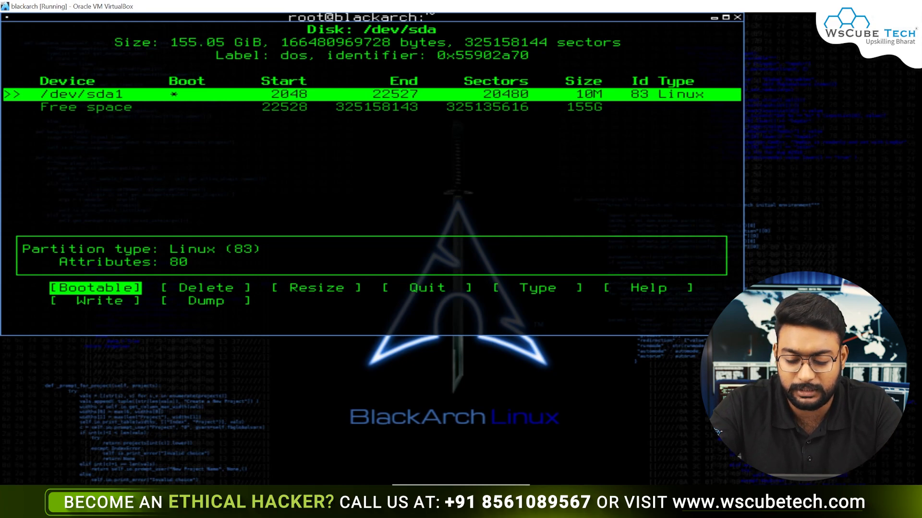
- Create a 5G primary partition from the free space after /dev/sda1
key("Down")
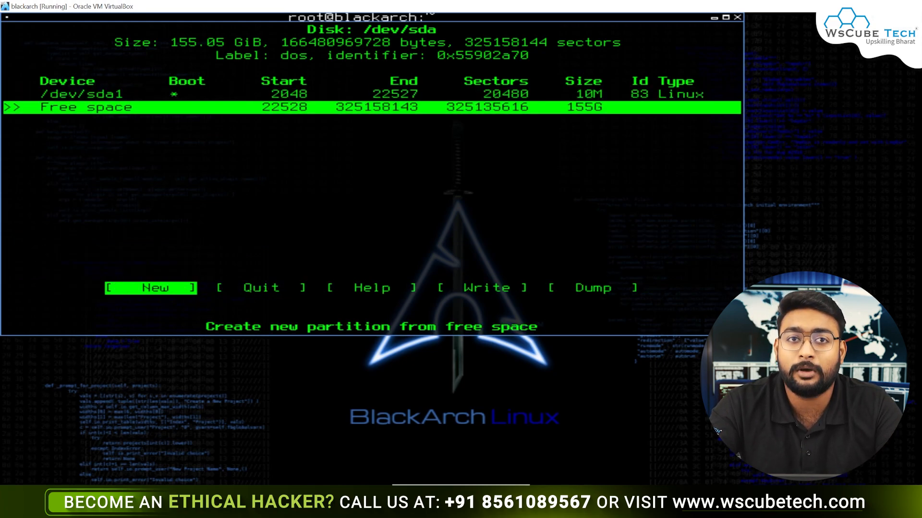
key("Return")
key("Left")
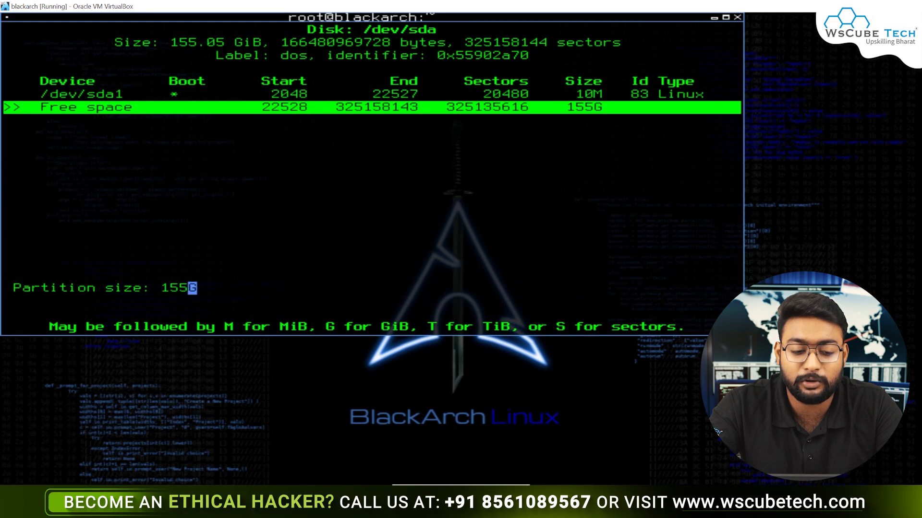
key("Left")
key("BackSpace")
key("BackSpace")
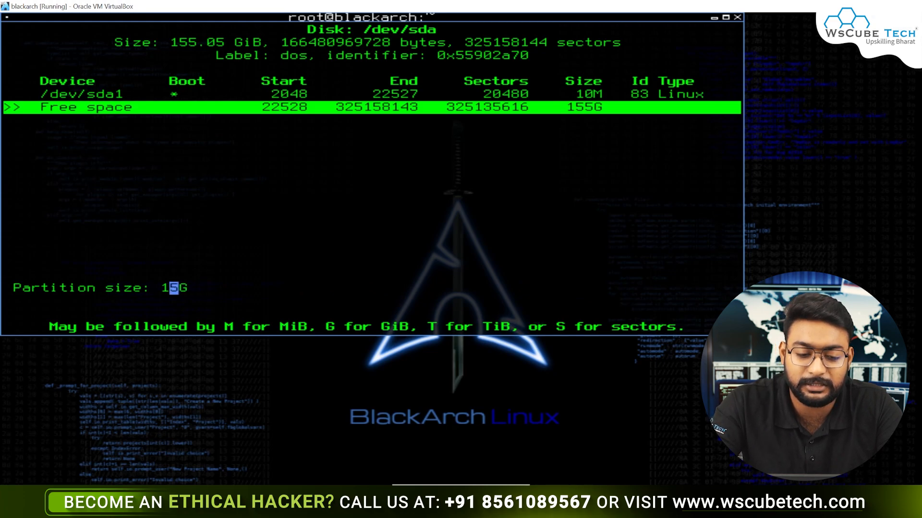
key("Right")
key("Right")
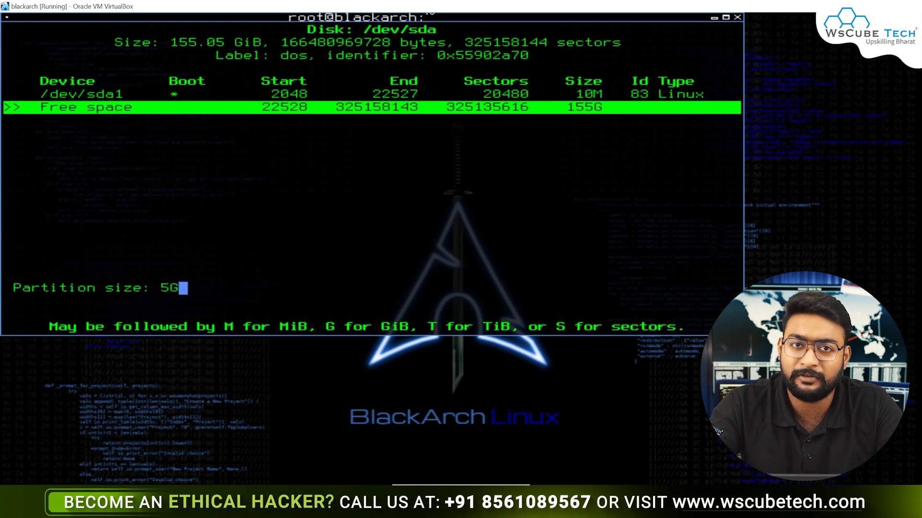
key("Return")
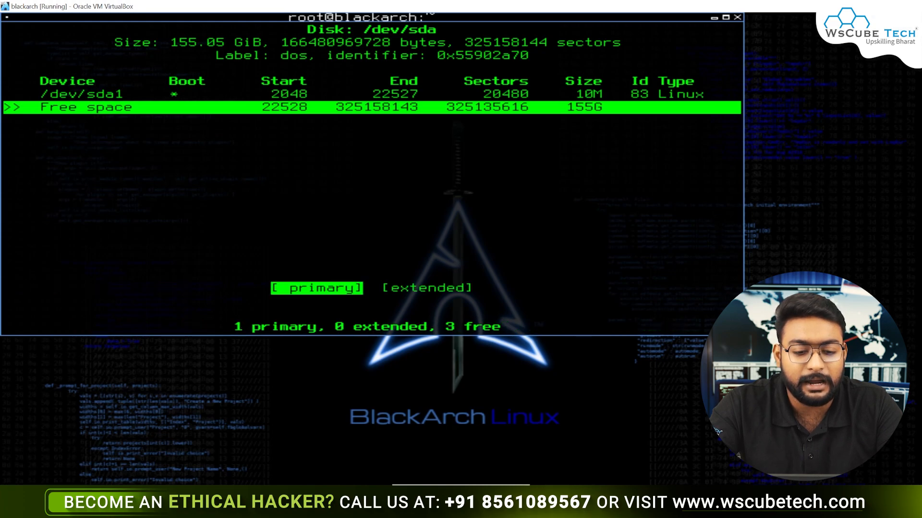
key("Return")
key("Down")
key("Up")
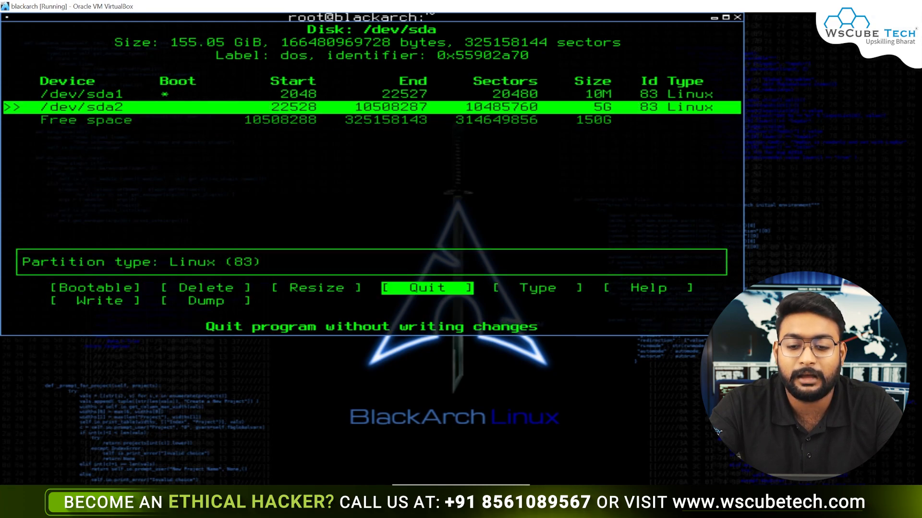
- Change the partition type of /dev/sda2 to 82 Linux swap / Solaris
key("Right")
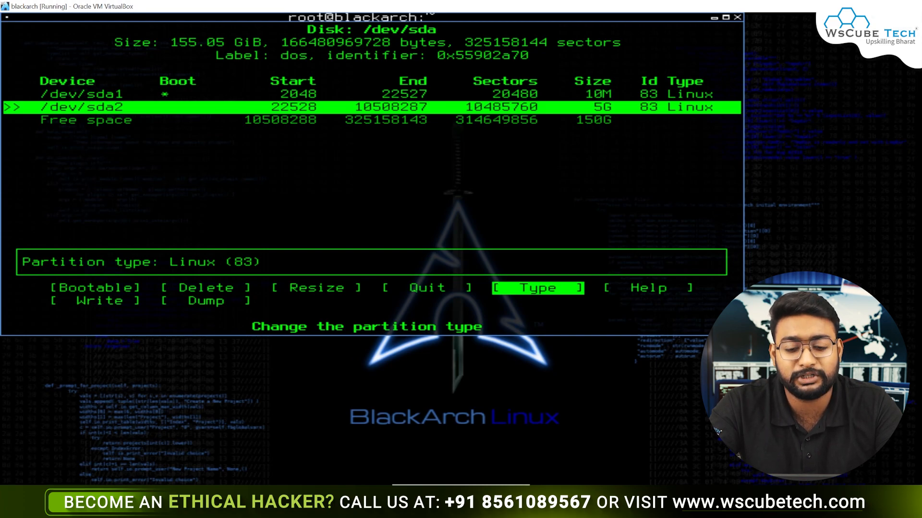
key("Return")
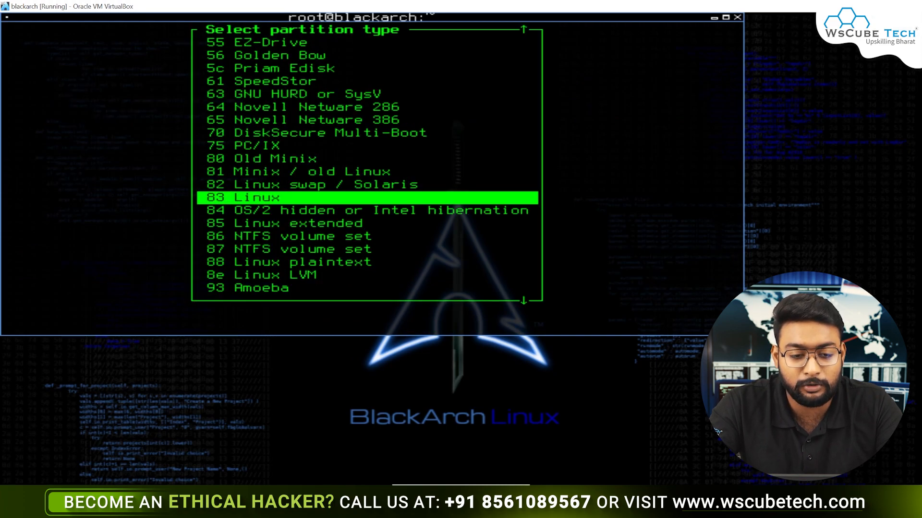
key("Down")
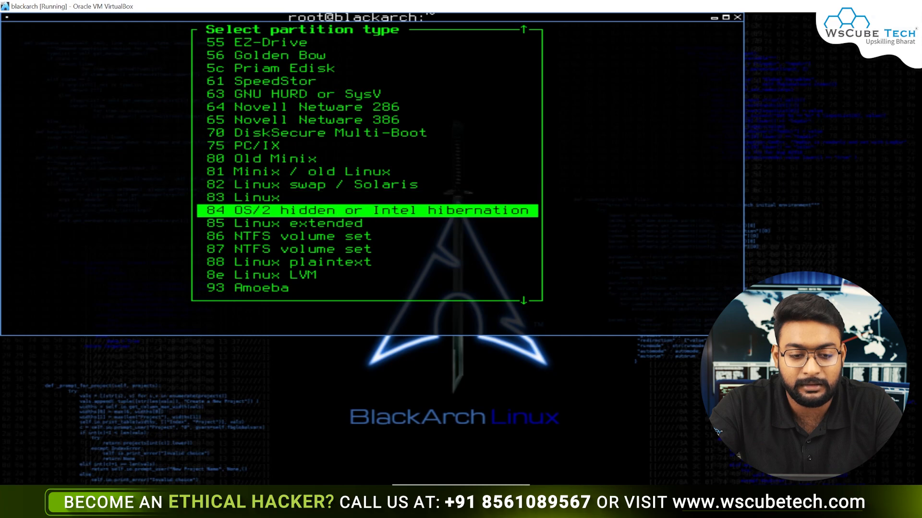
key("Down")
key("Down")
key("Down")
key("Down")
key("Up")
key("Up")
key("Up")
key("Up")
key("Up")
key("Up")
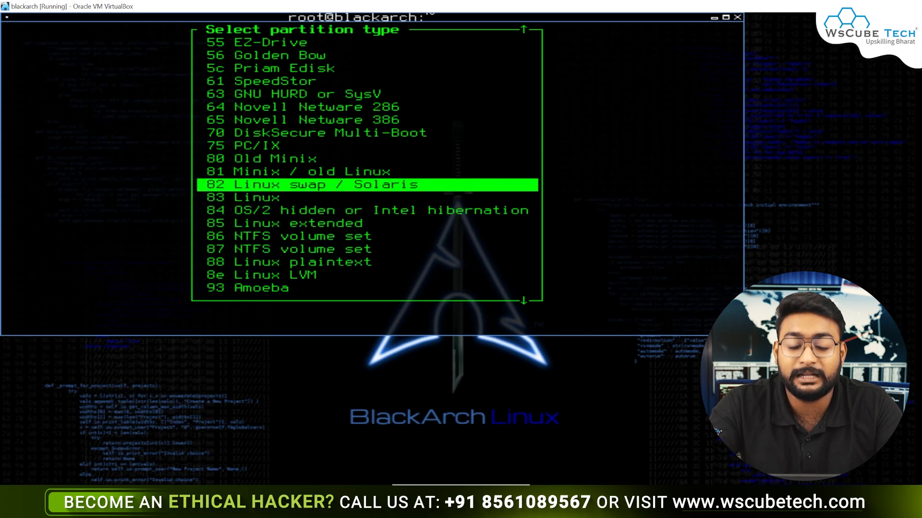
key("Return")
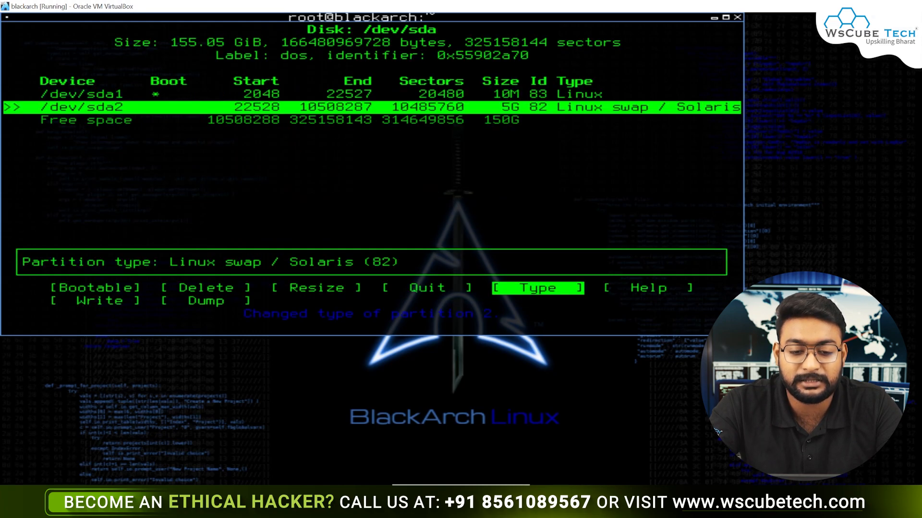
- Create a primary partition from all the remaining free space, accepting the proposed size of 150G
key("Down")
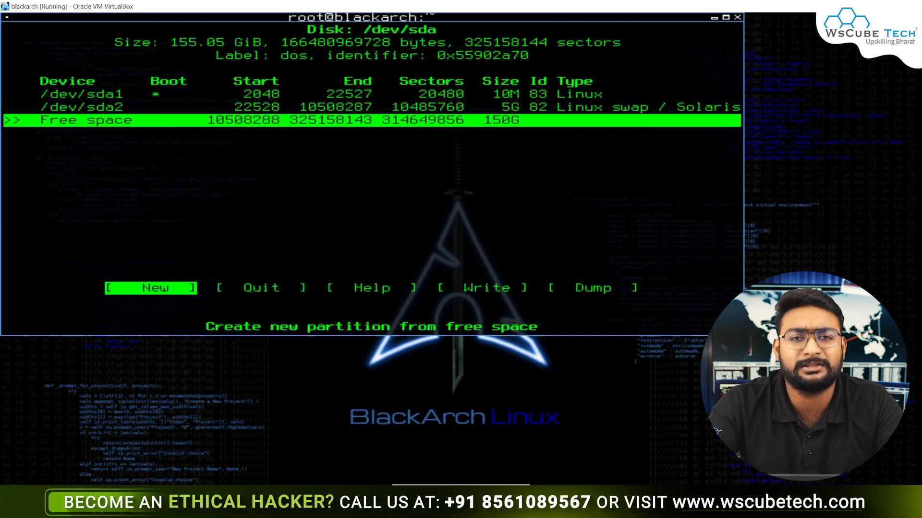
key("Return")
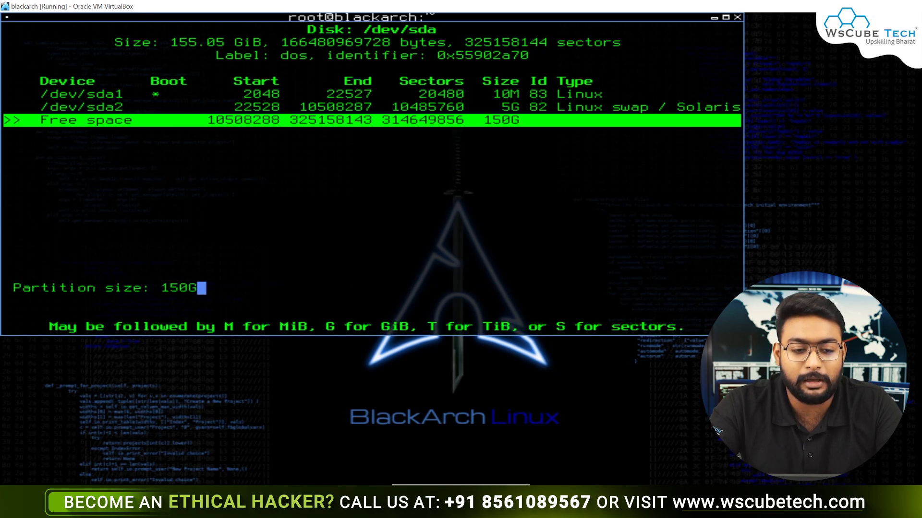
key("Return")
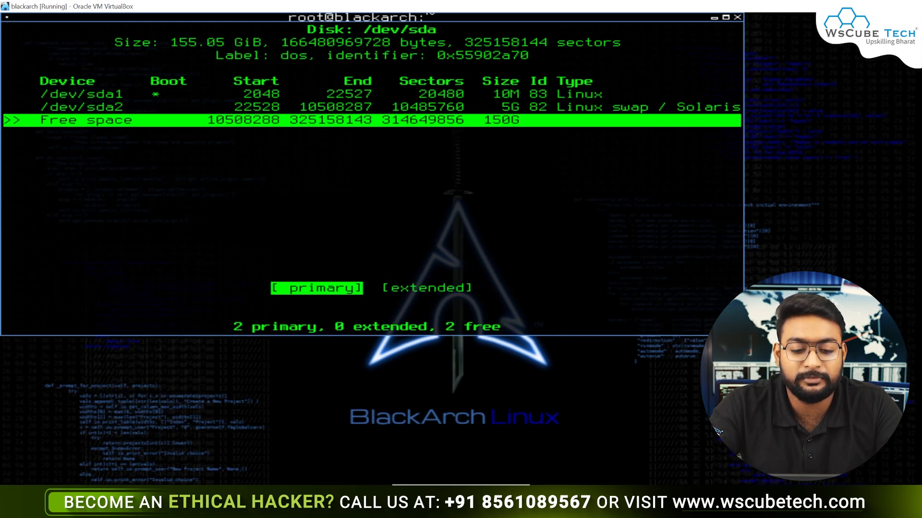
key("Return")
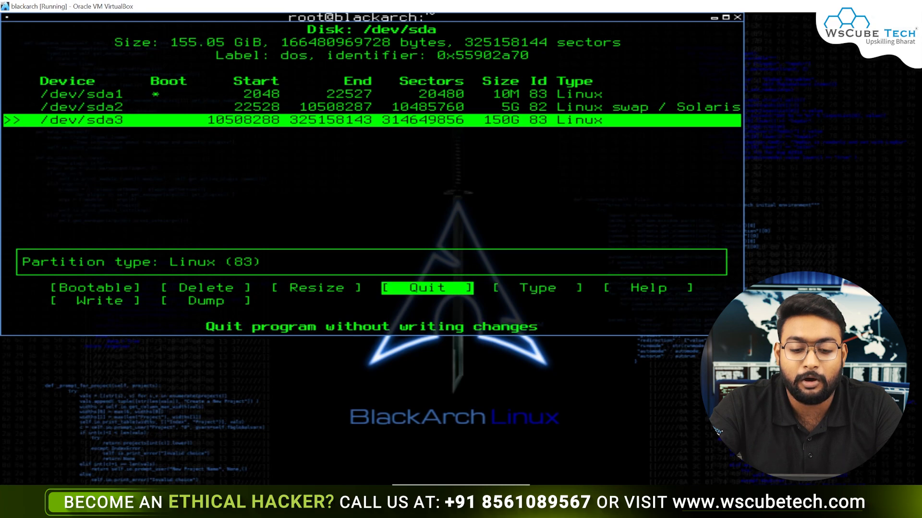
- Write the partition table to disk and confirm with yes
key("Left")
key("Left")
key("Left")
key("Right")
key("Right")
key("Right")
key("Right")
key("Right")
key("Right")
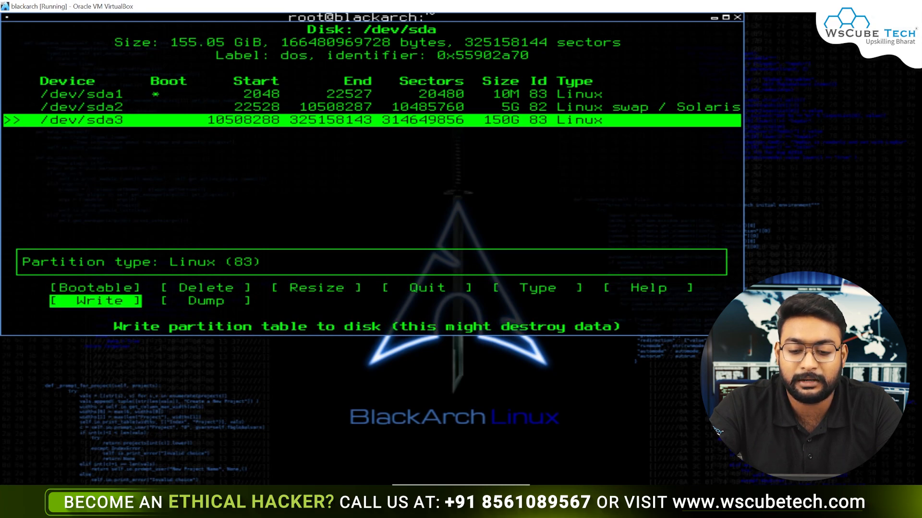
key("Return")
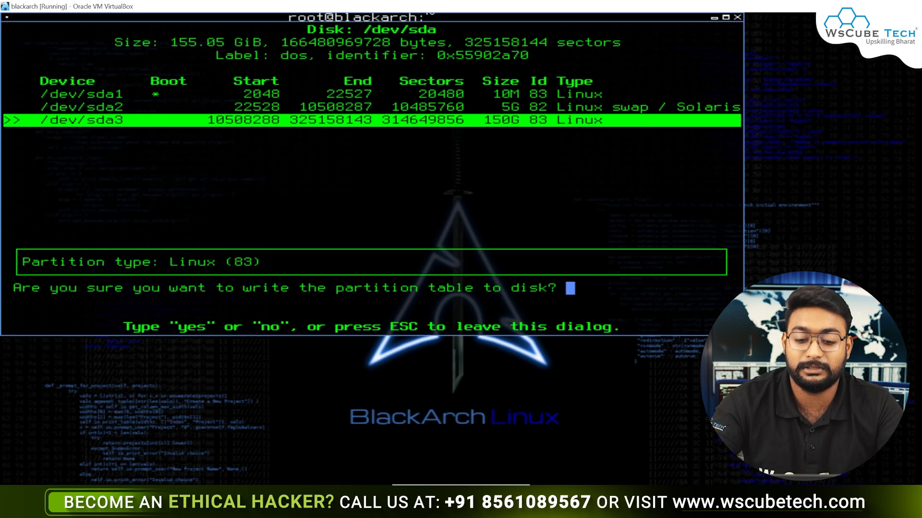
type("yes")
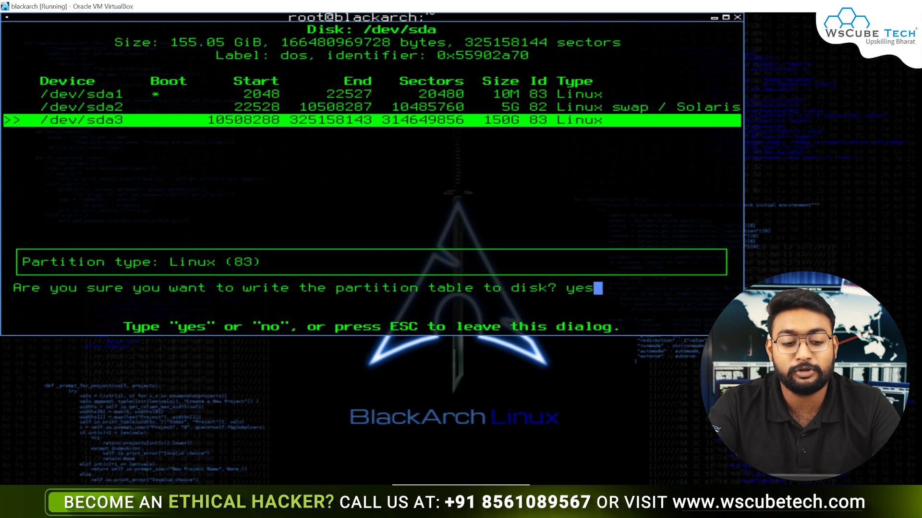
key("Return")
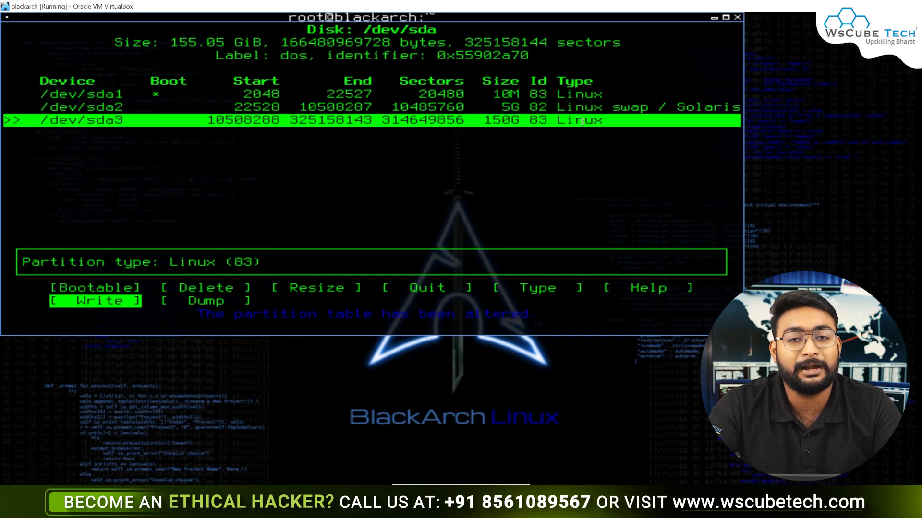
- Quit cfdisk and decline the full encrypted root in the installer
key("Up")
key("Right")
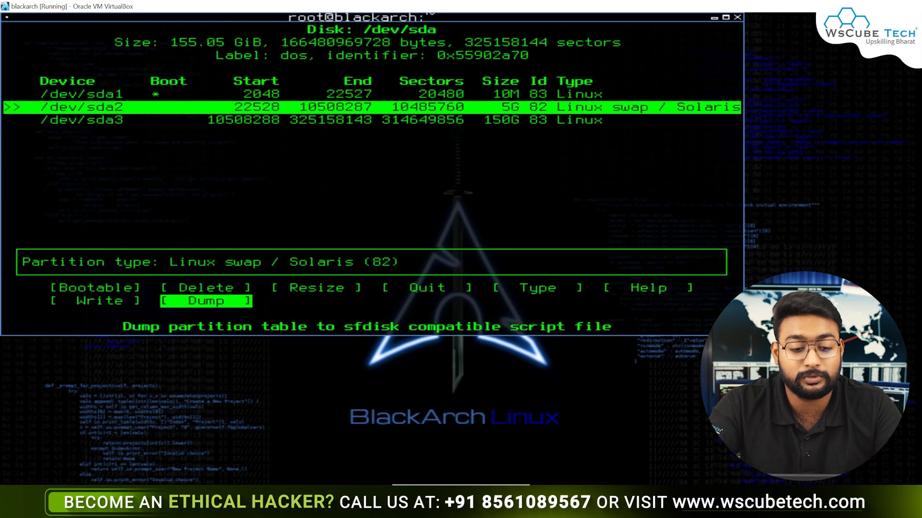
key("Left")
key("Left")
key("Left")
key("Left")
key("Left")
key("Right")
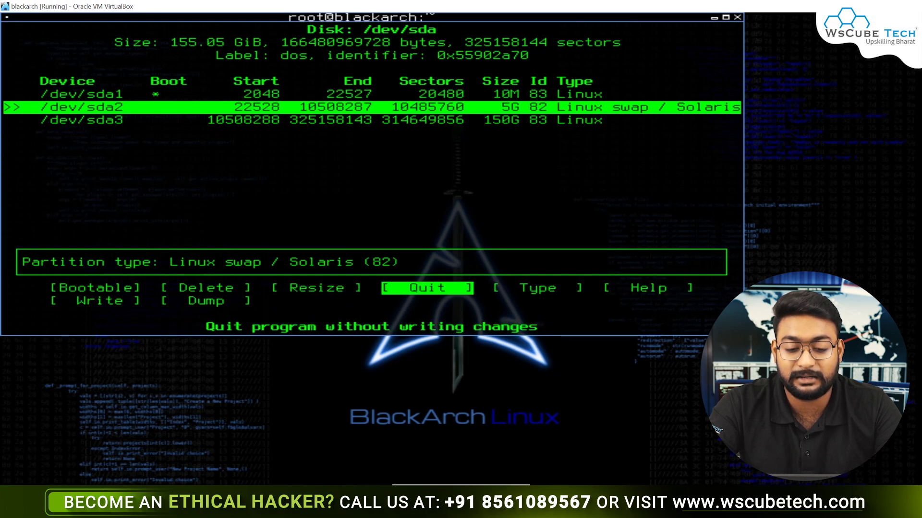
key("Return")
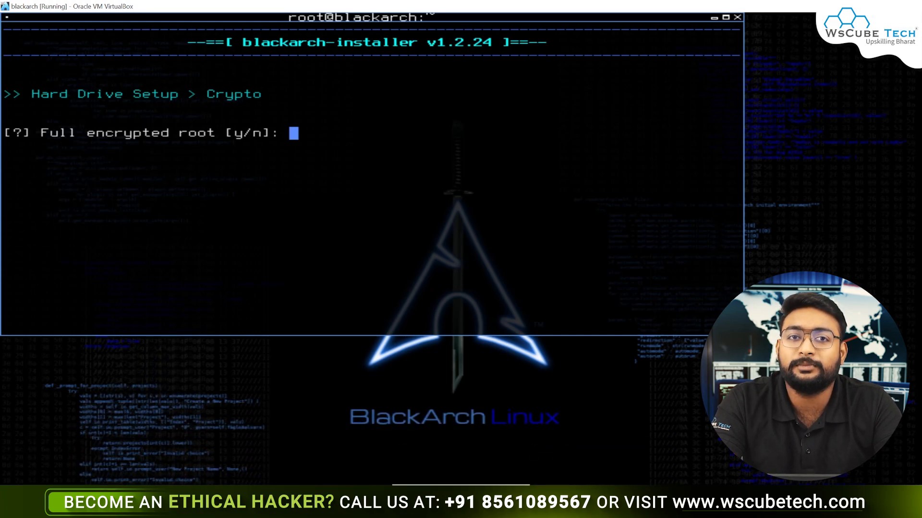
type("n")
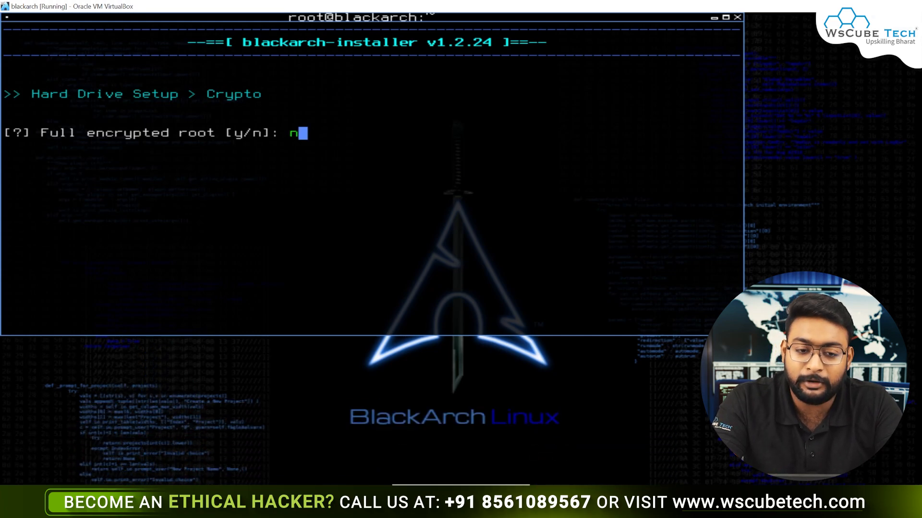
key("Return")
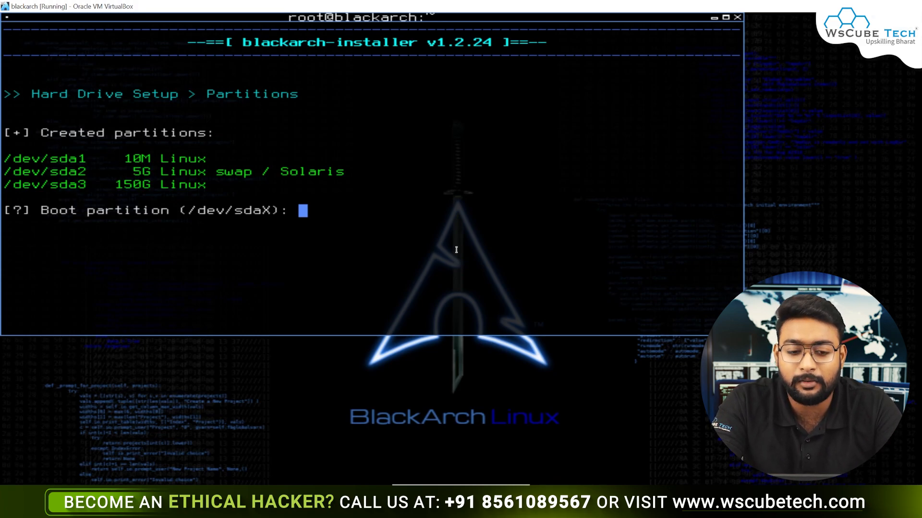
- Assign /dev/sda1 as the boot partition and choose the ext4 filesystem for it
type("/dev/")
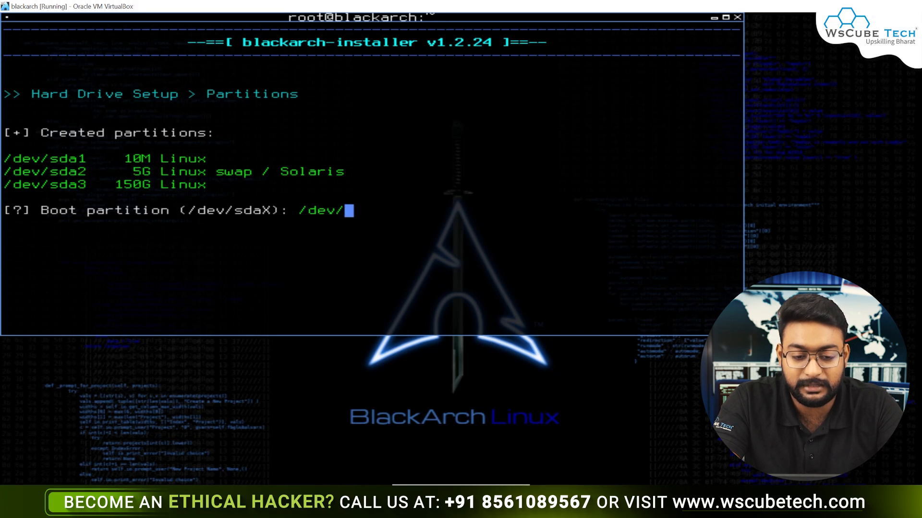
type("sda1")
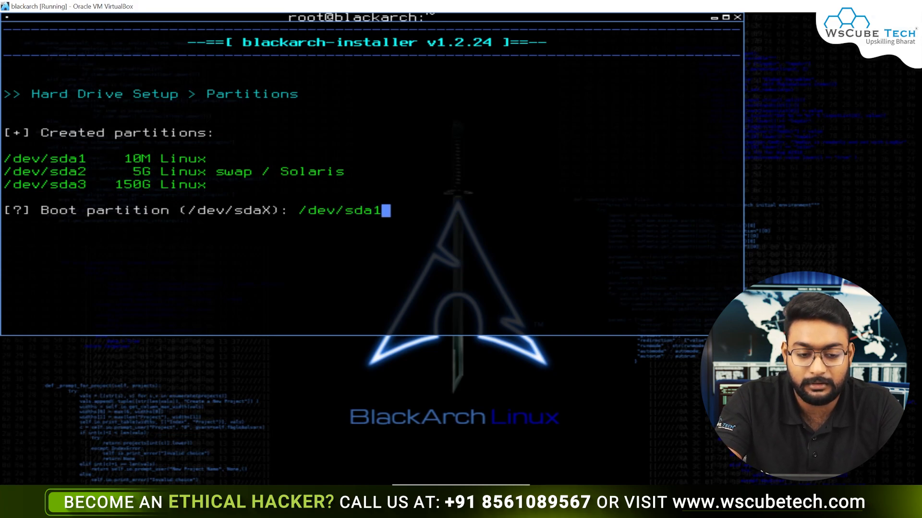
key("Return")
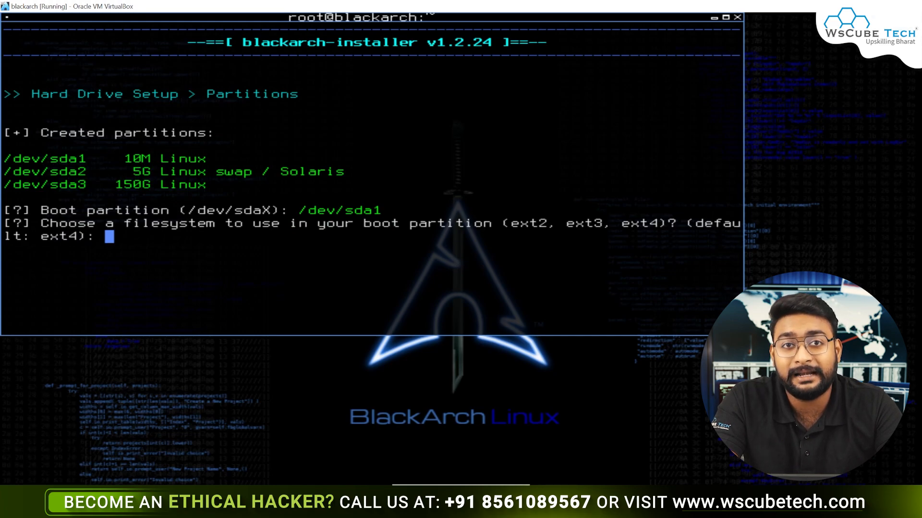
type("ext")
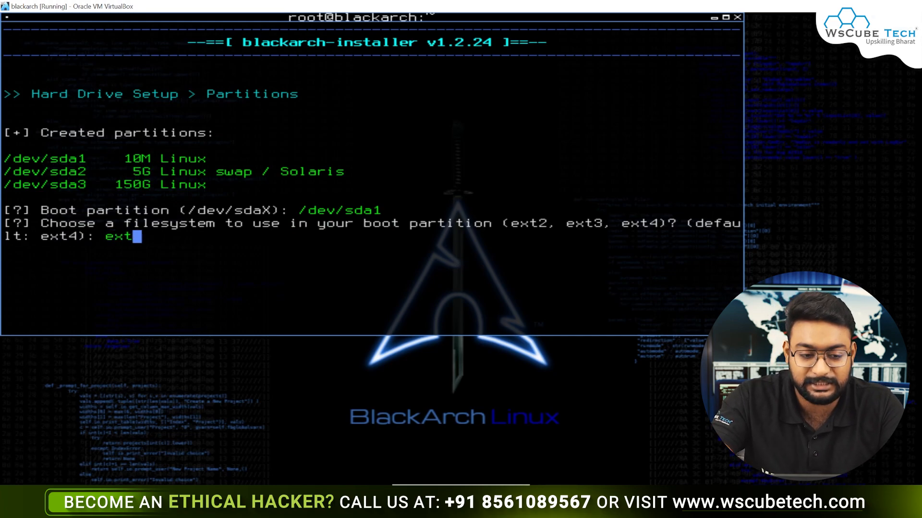
type("4")
key("Return")
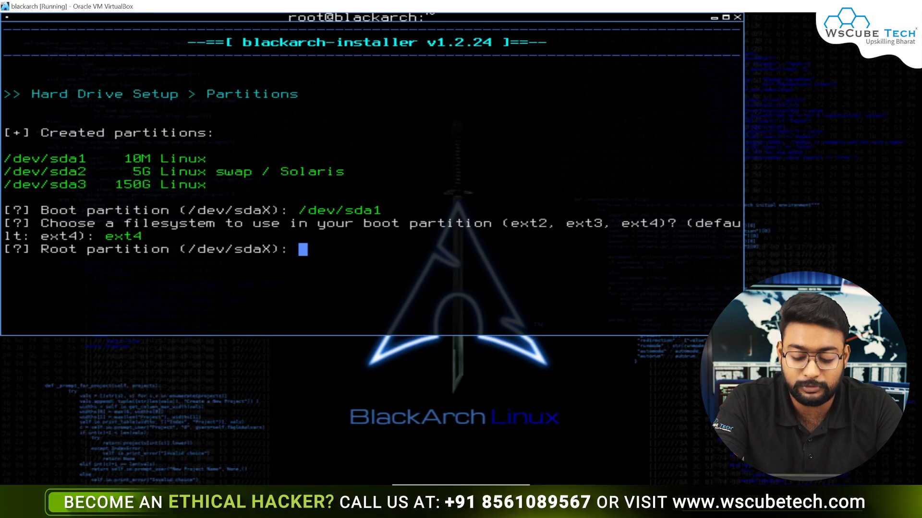
- Assign /dev/sda3 as the root partition and choose the ext4 filesystem for it
type("/dev/")
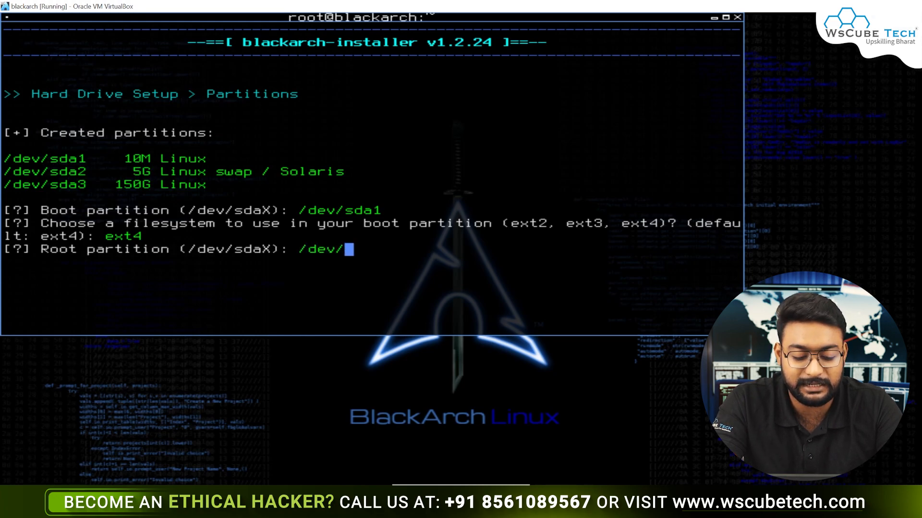
type("sda3")
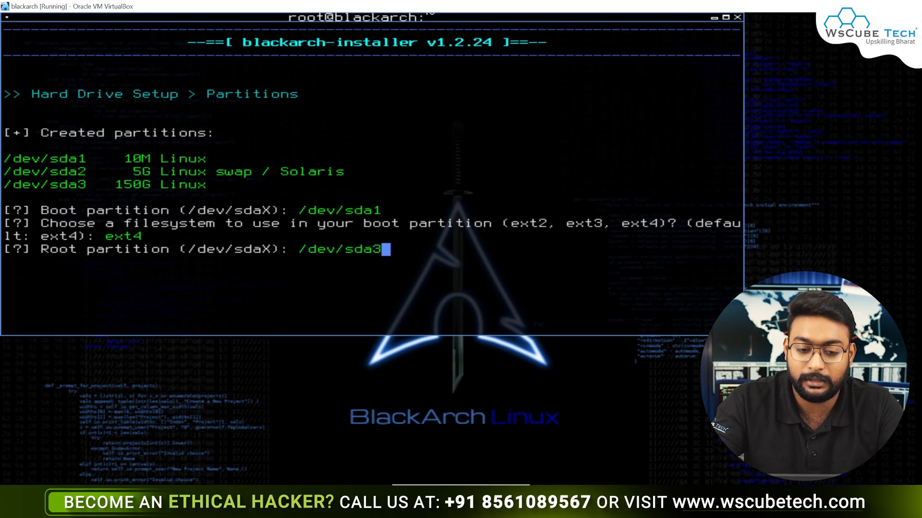
key("Return")
type("ext")
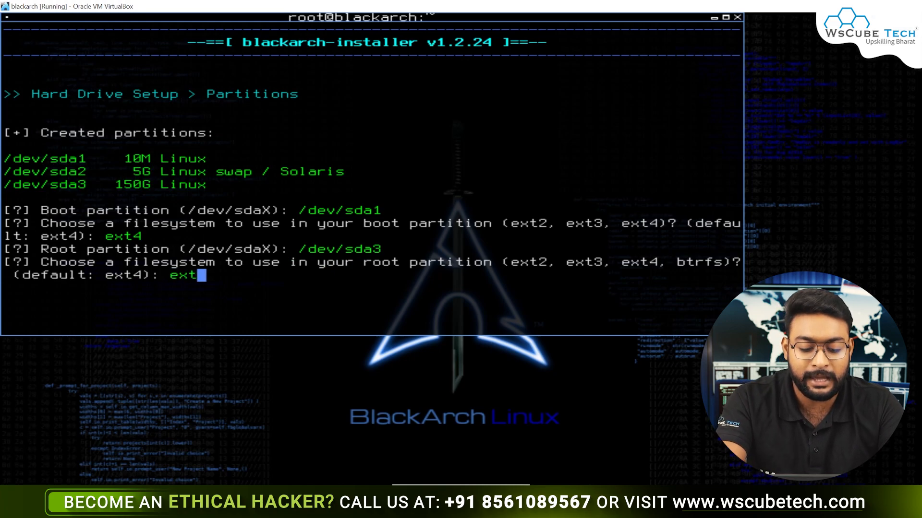
type("4")
key("Return")
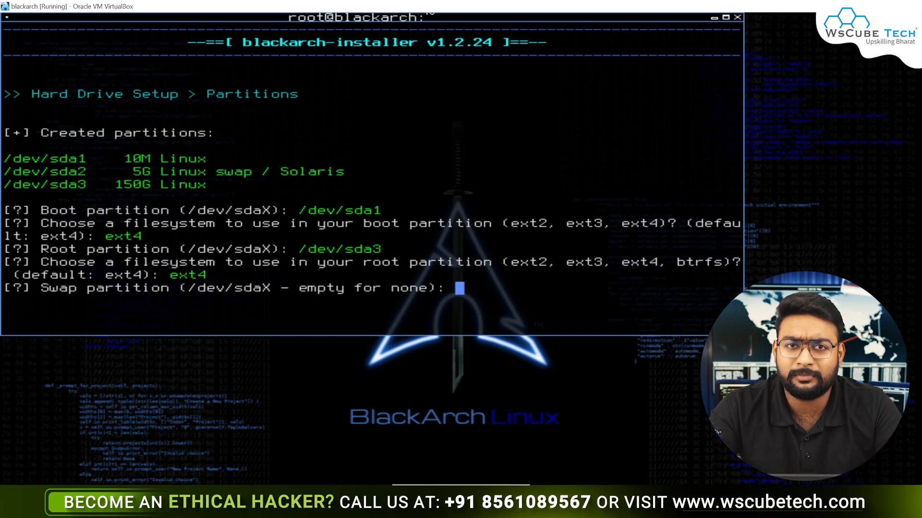
- Assign /dev/sda2 as the swap partition
type("/de")
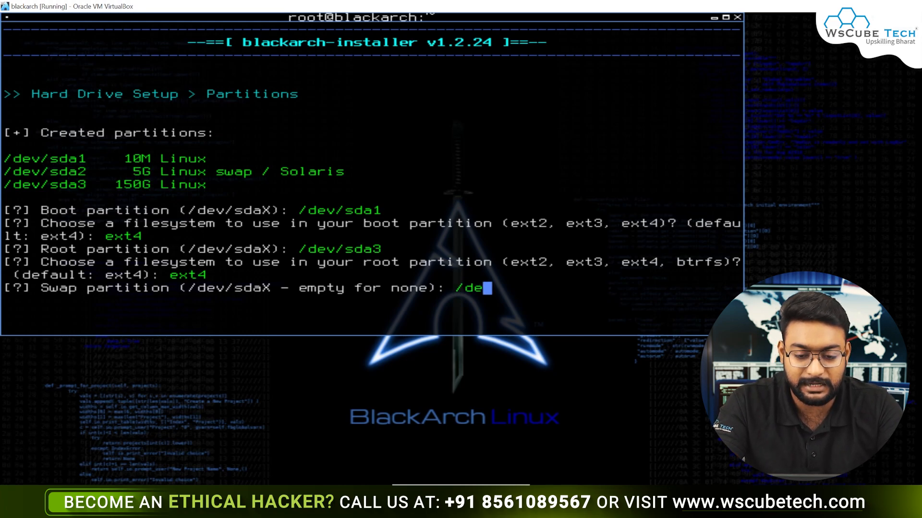
type("v/sda")
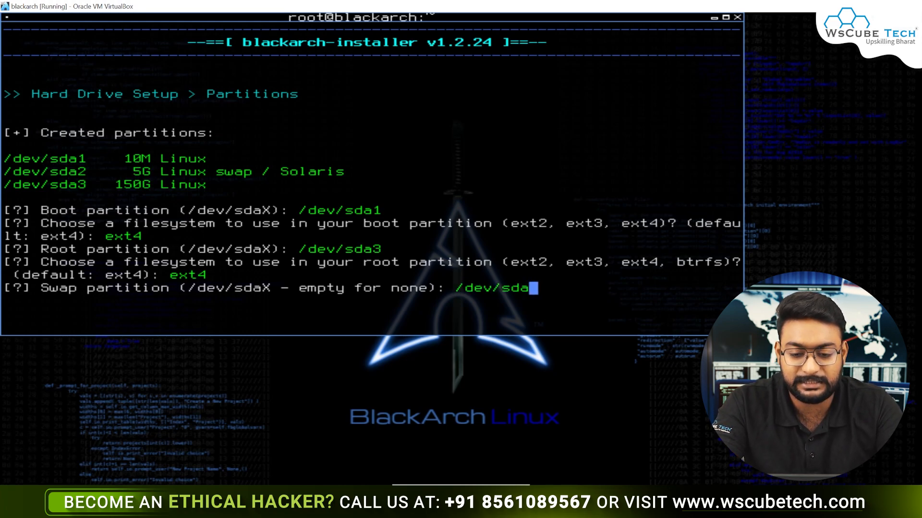
type("2")
key("Return")
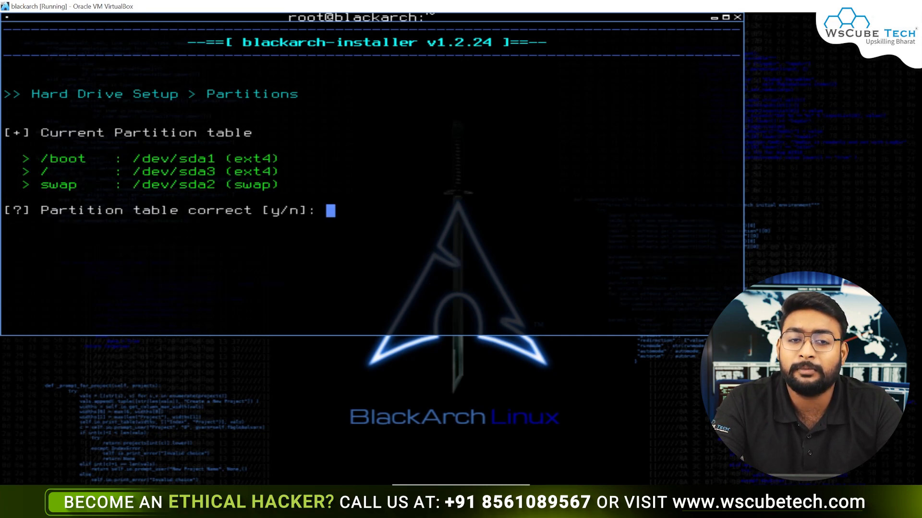
- Accept the partition table as correct and agree to format the partitions
type("y")
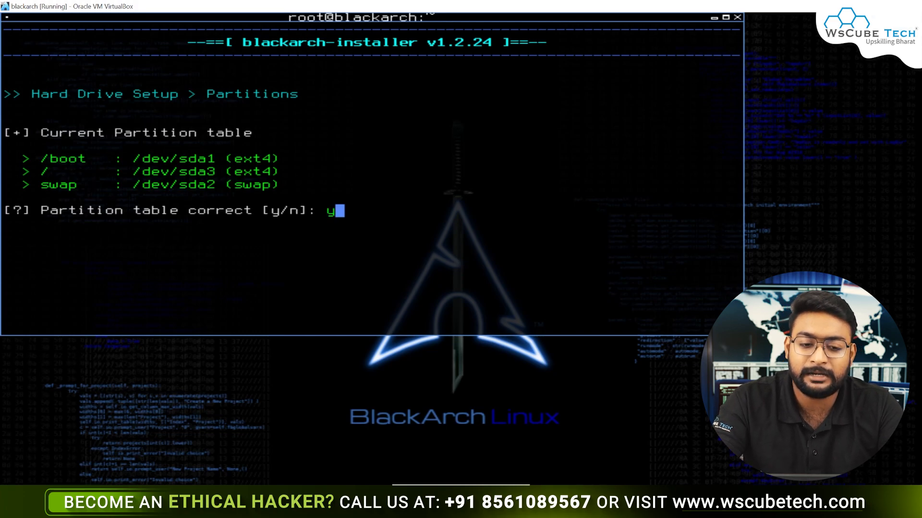
key("Return")
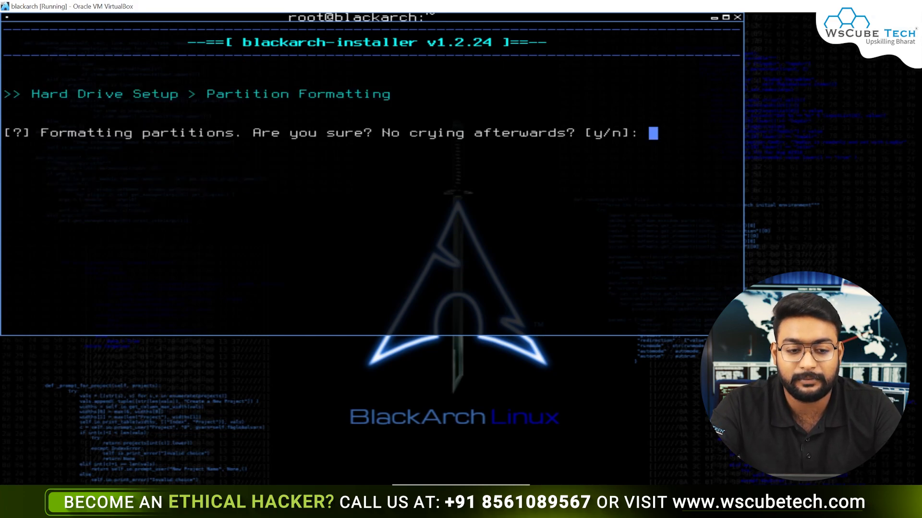
type("y")
key("Return")
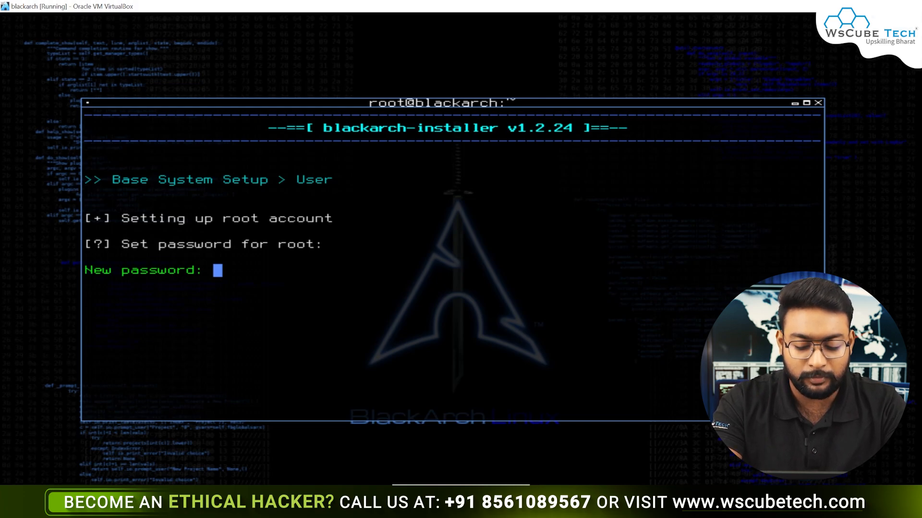
- Set the password for the root account and retype it to confirm
key("Return")
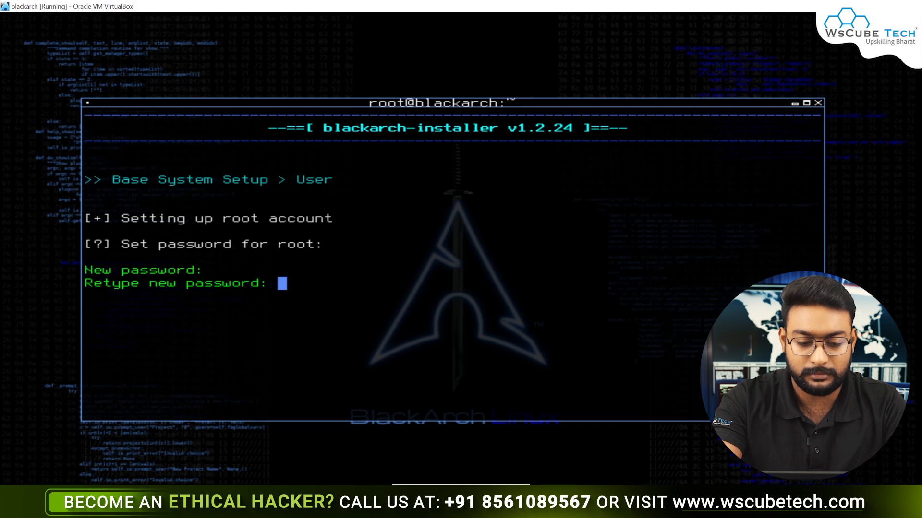
key("Return")
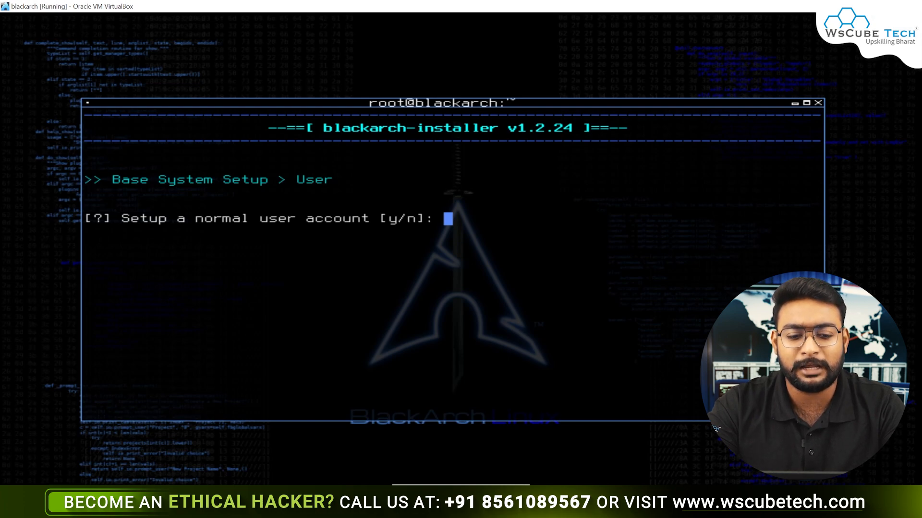
- Set up a normal user account with the user's name and decline choosing a timezone other than the default UTC
type("y")
key("Return")
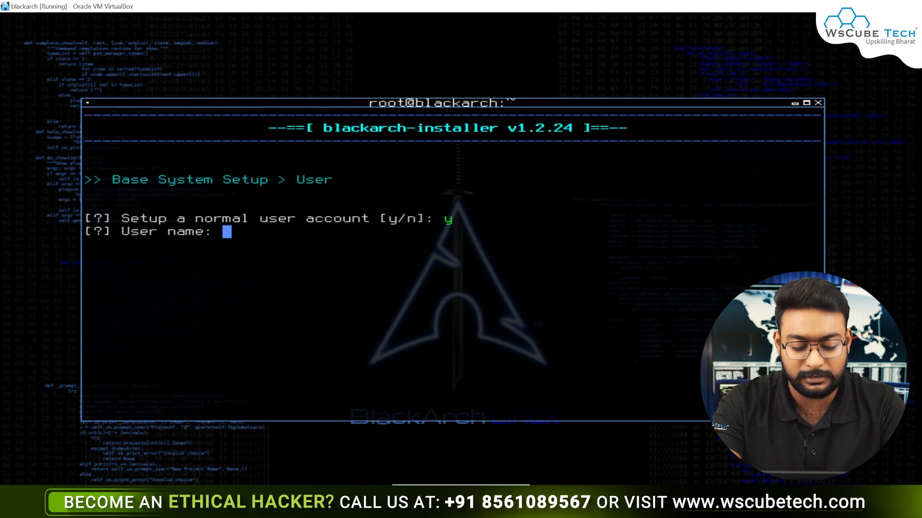
type("ashish")
key("Return")
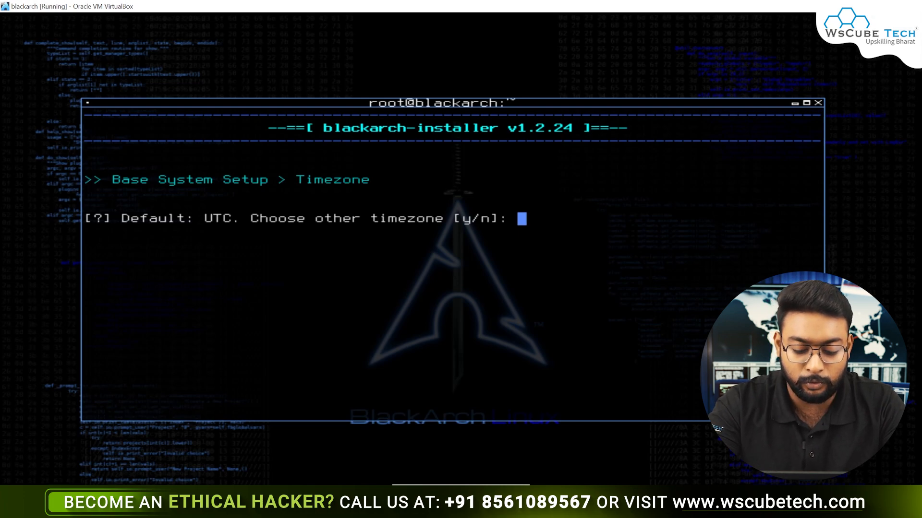
type("n")
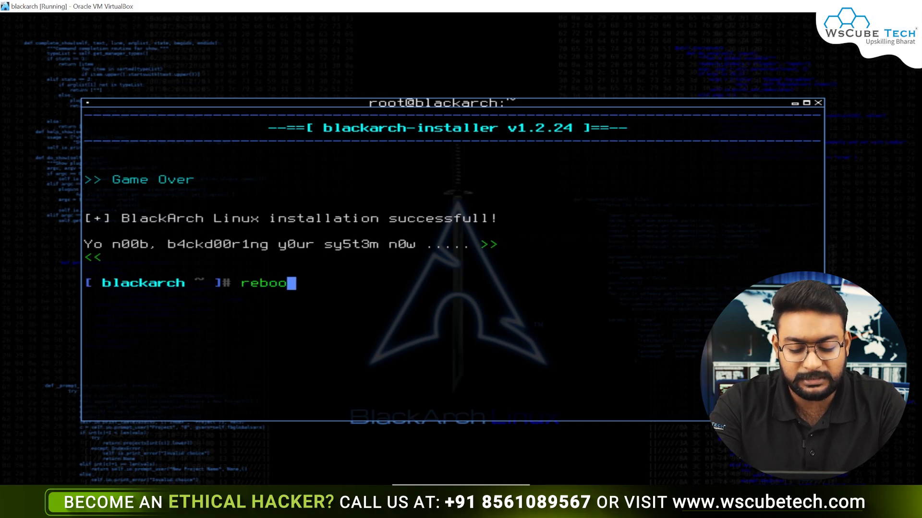
- Restart the virtual machine with the reboot command and choose Boot existing OS to start the installed system
key("Return")
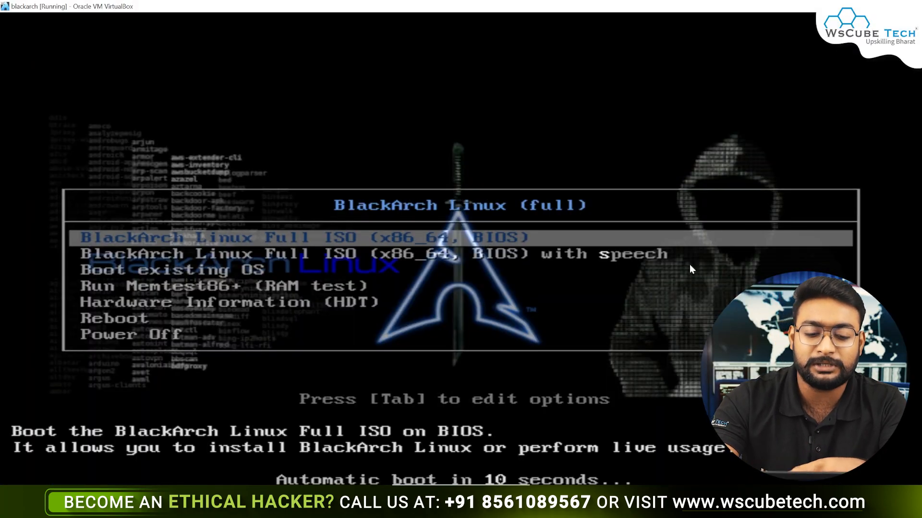
key("Down")
key("Down")
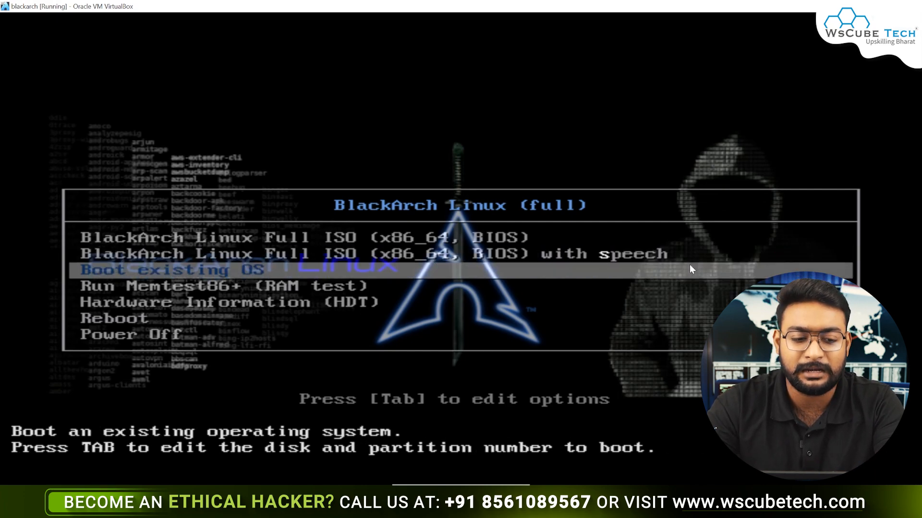
key("Return")
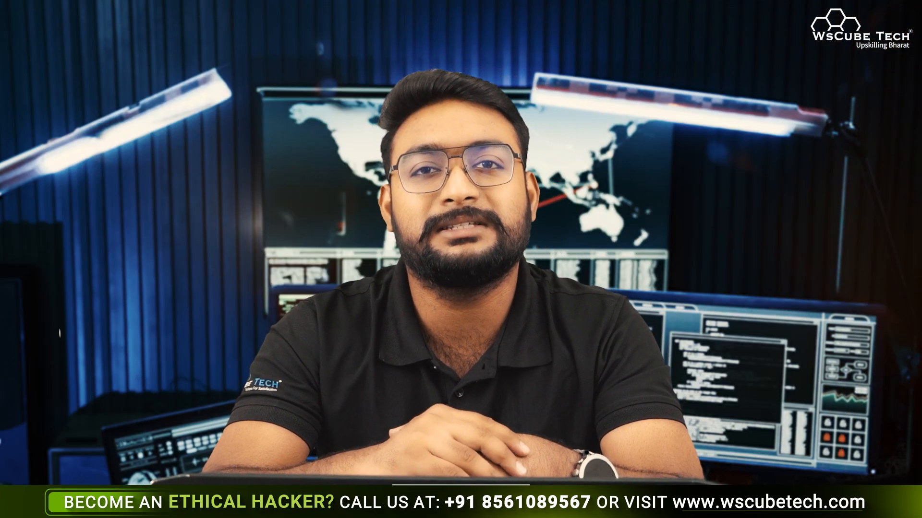